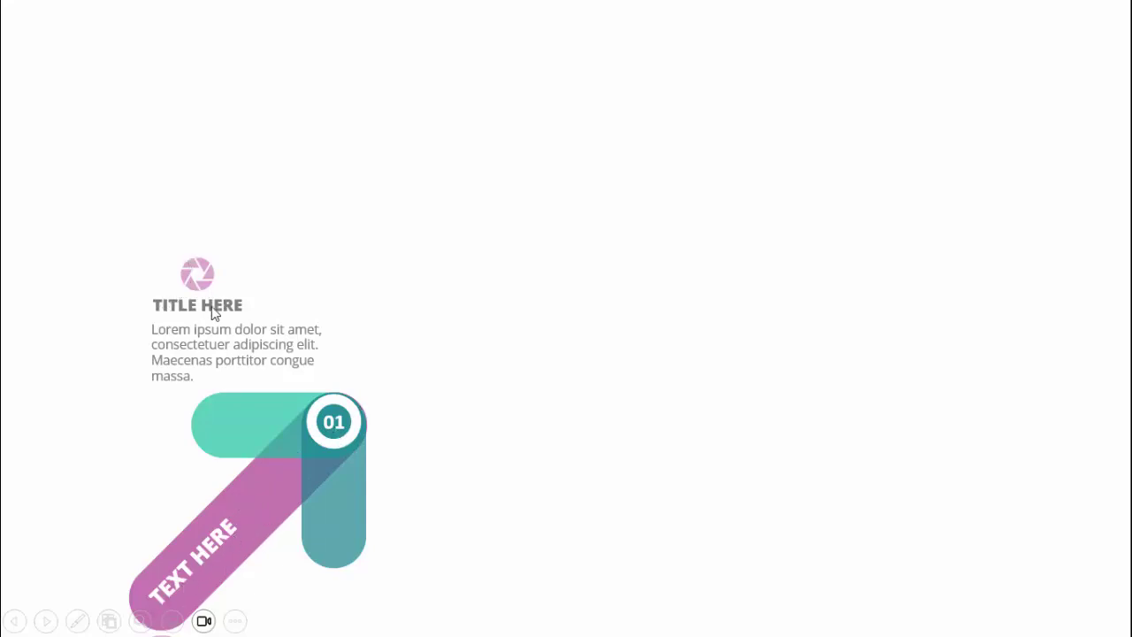
Step: Play the finished five-step arrow infographic and advance through its animation
left_click(861, 502)
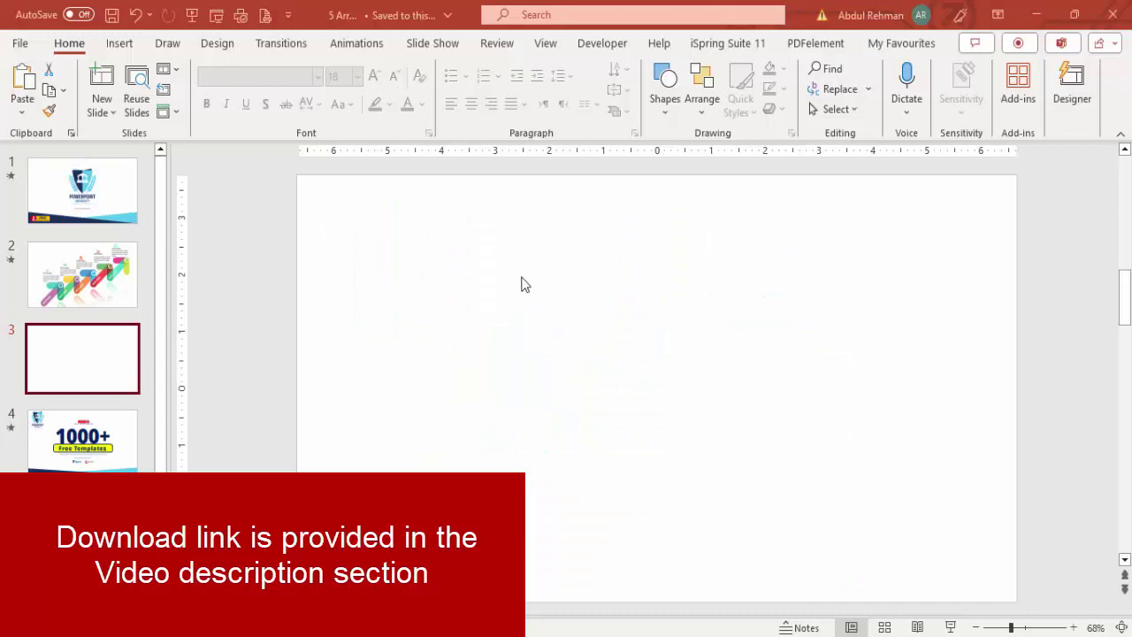
Step: Turn on the slide guides and place a 1-inch rounded rectangle just above centre
left_click(543, 43)
left_click(336, 109)
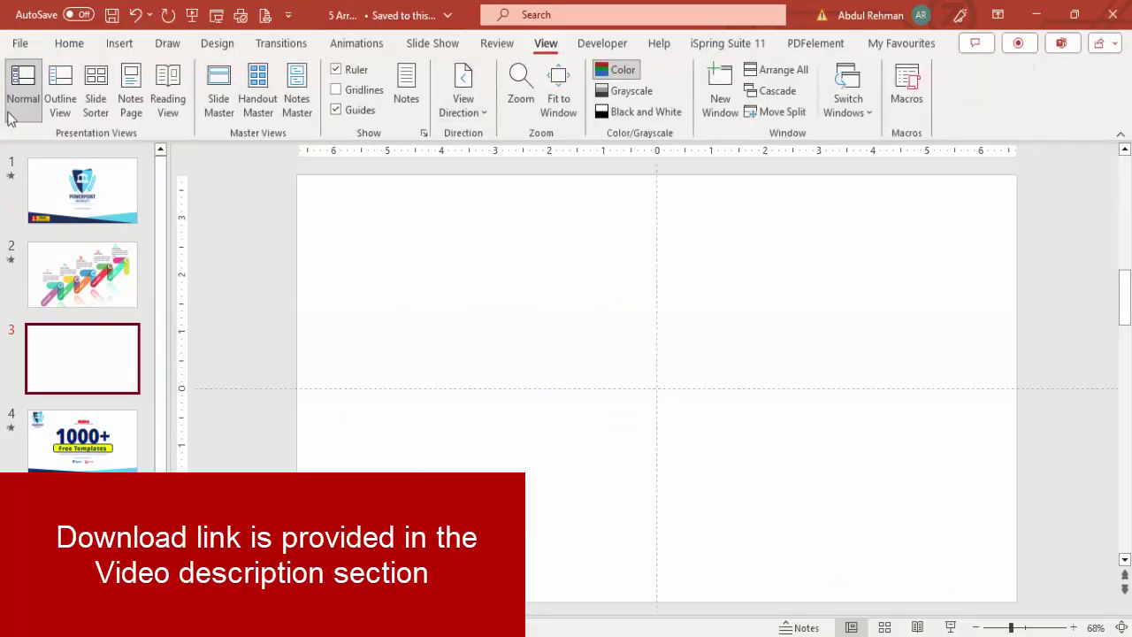
left_click(119, 43)
left_click(350, 105)
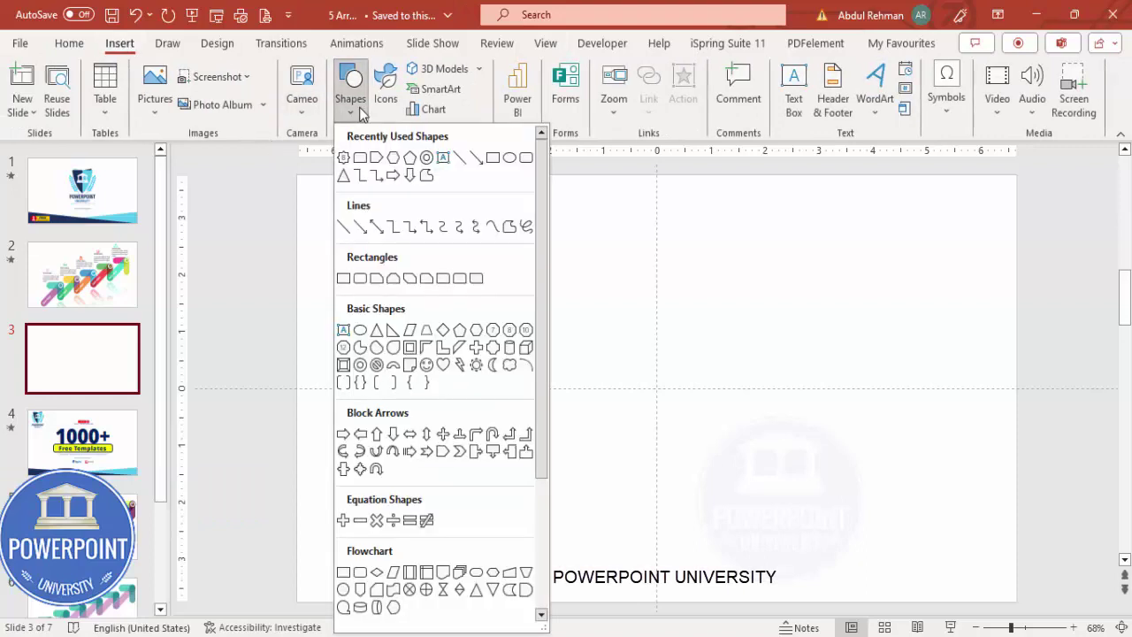
left_click(363, 279)
left_click(580, 306)
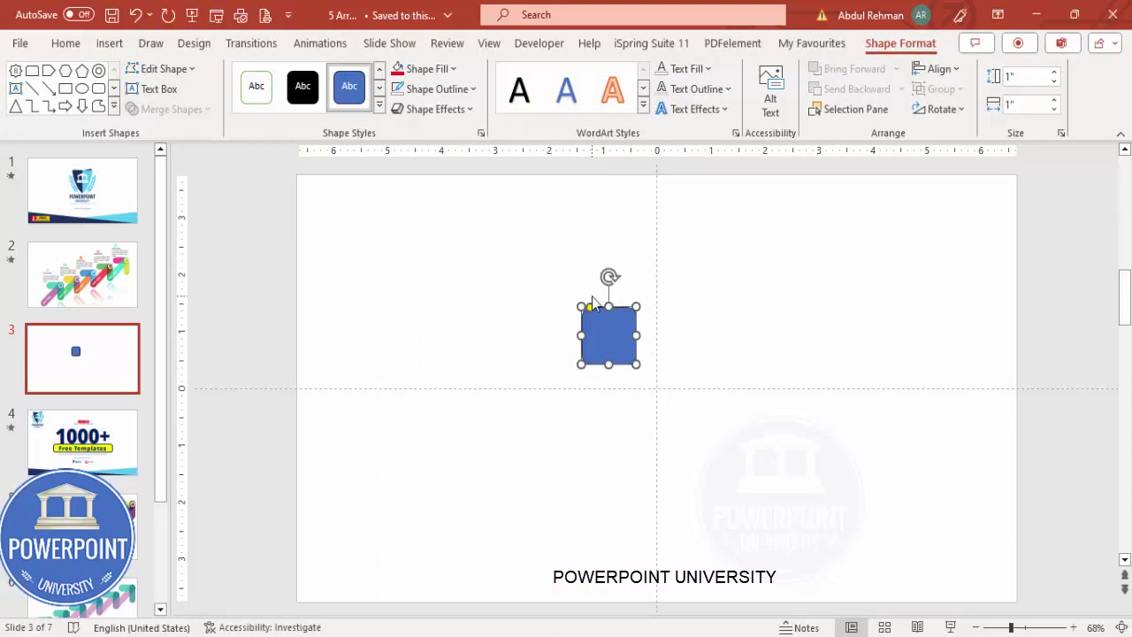
Step: Resize the rectangle to 0.77 by 2.07 inches and round its ends fully into a pill
left_click(1004, 78)
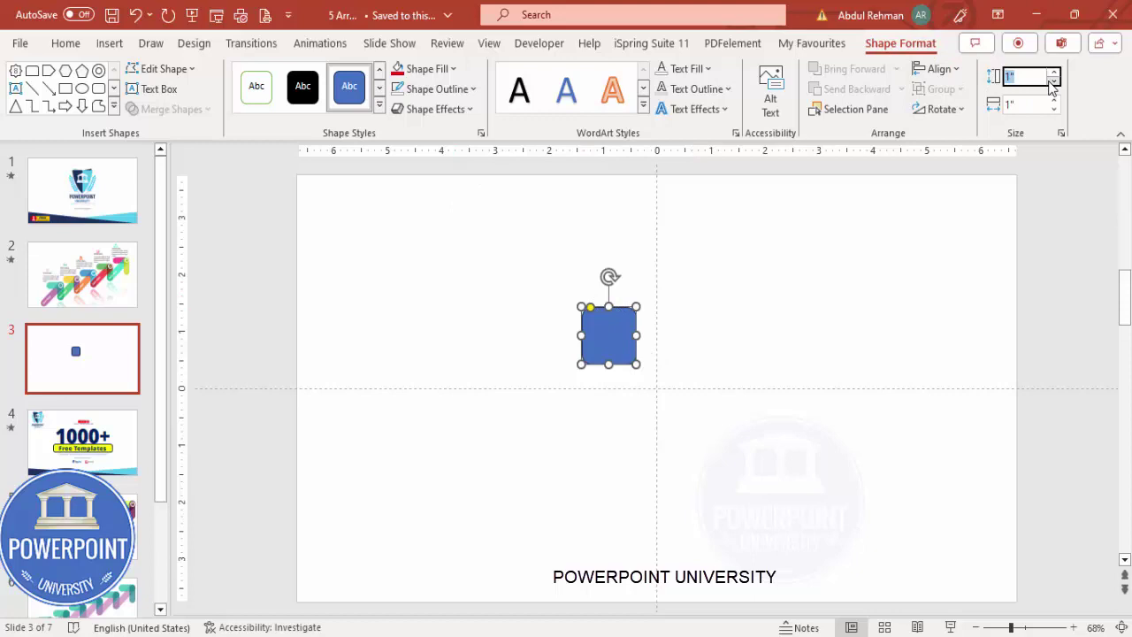
type("0.77")
left_click(1035, 104)
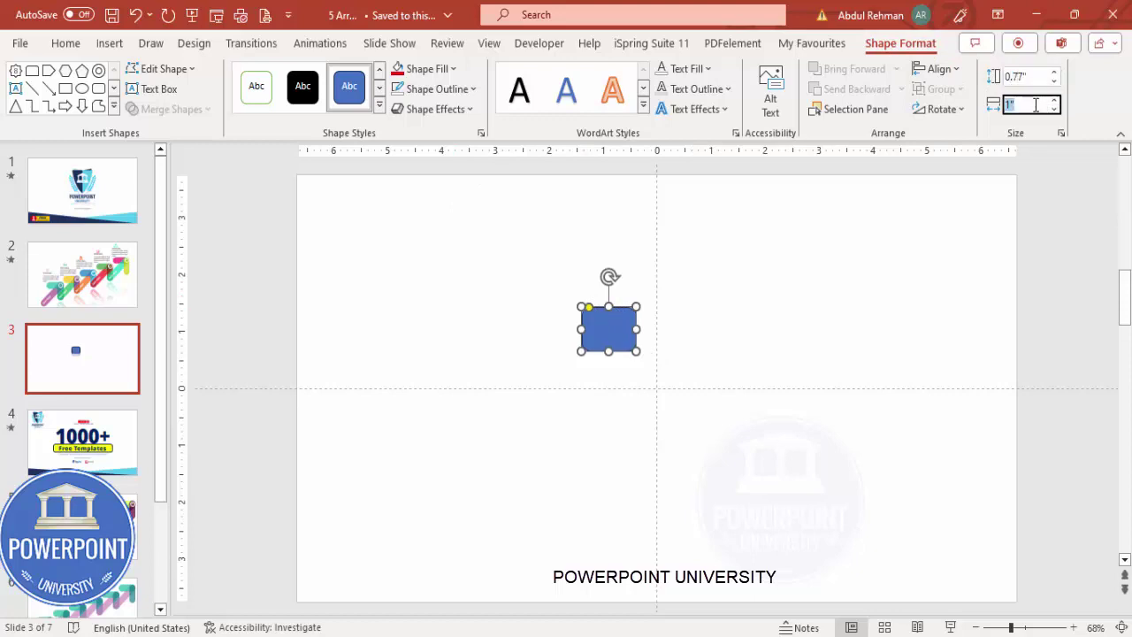
type("2.07")
key("Return")
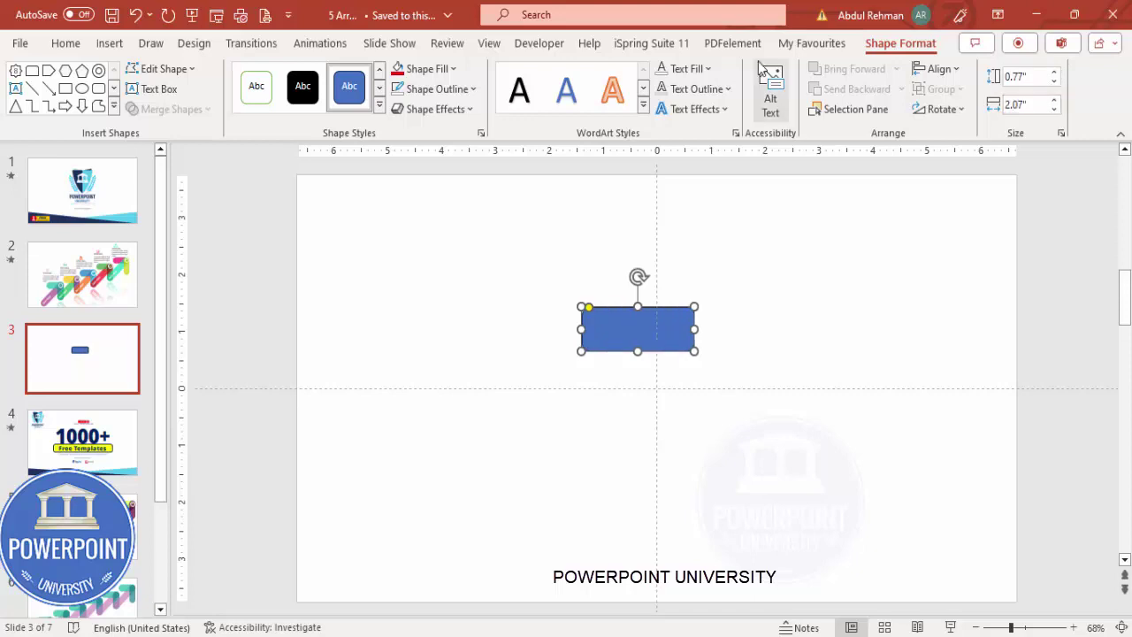
left_click_drag(589, 311, 666, 315)
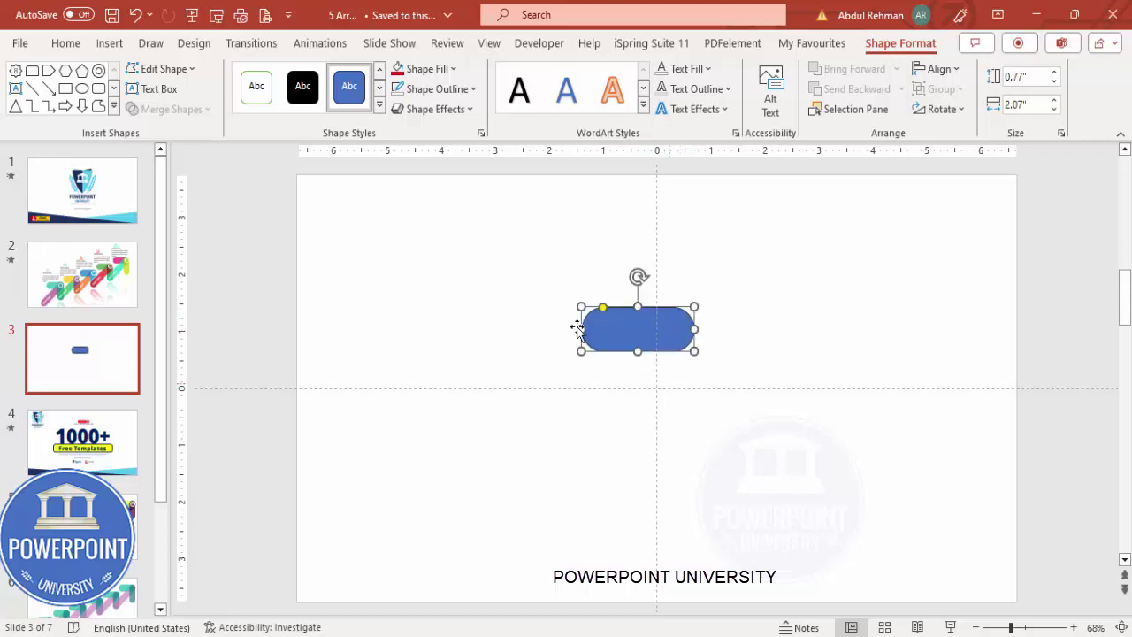
Step: Remove the pill's outline, fill it orange, and open its Format Shape options
left_click(466, 89)
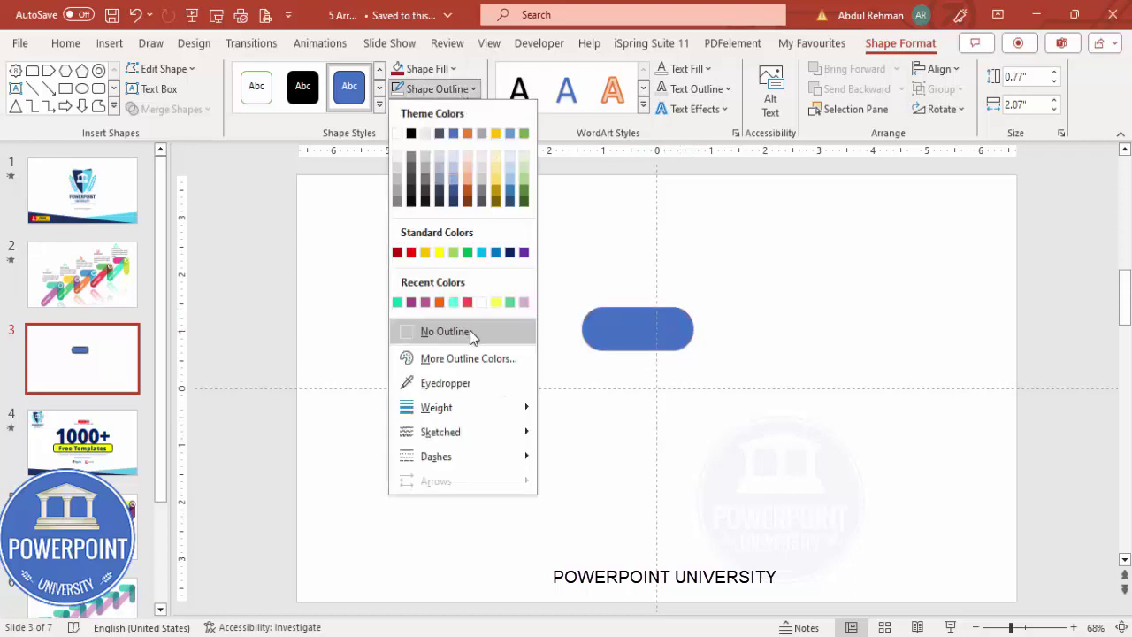
left_click(469, 331)
left_click(429, 69)
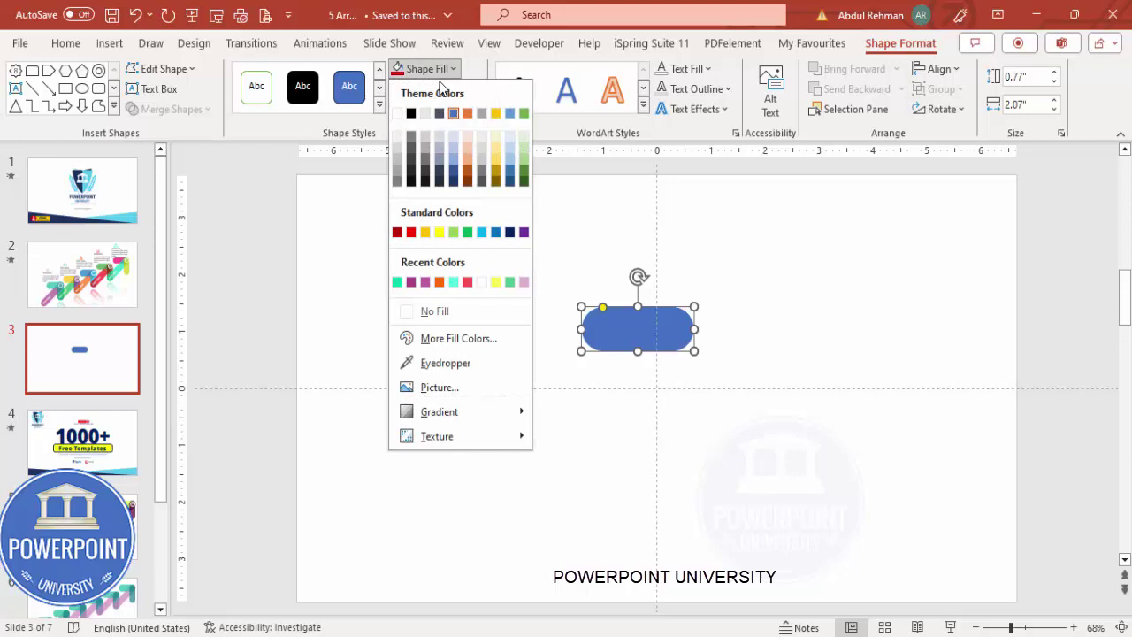
left_click(438, 281)
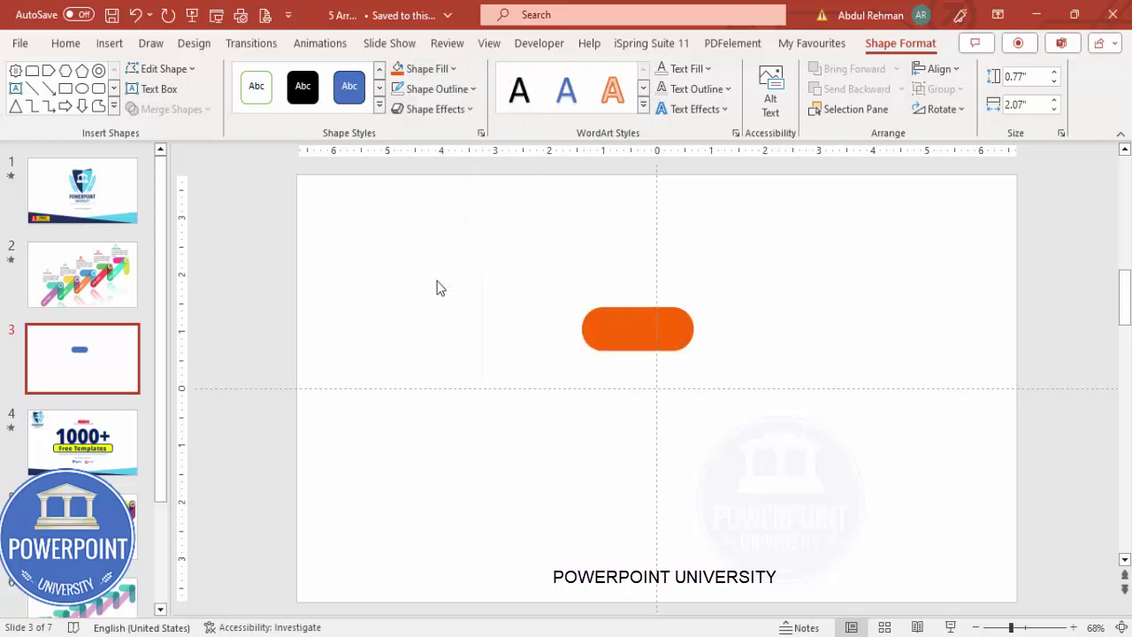
right_click(635, 329)
left_click(698, 592)
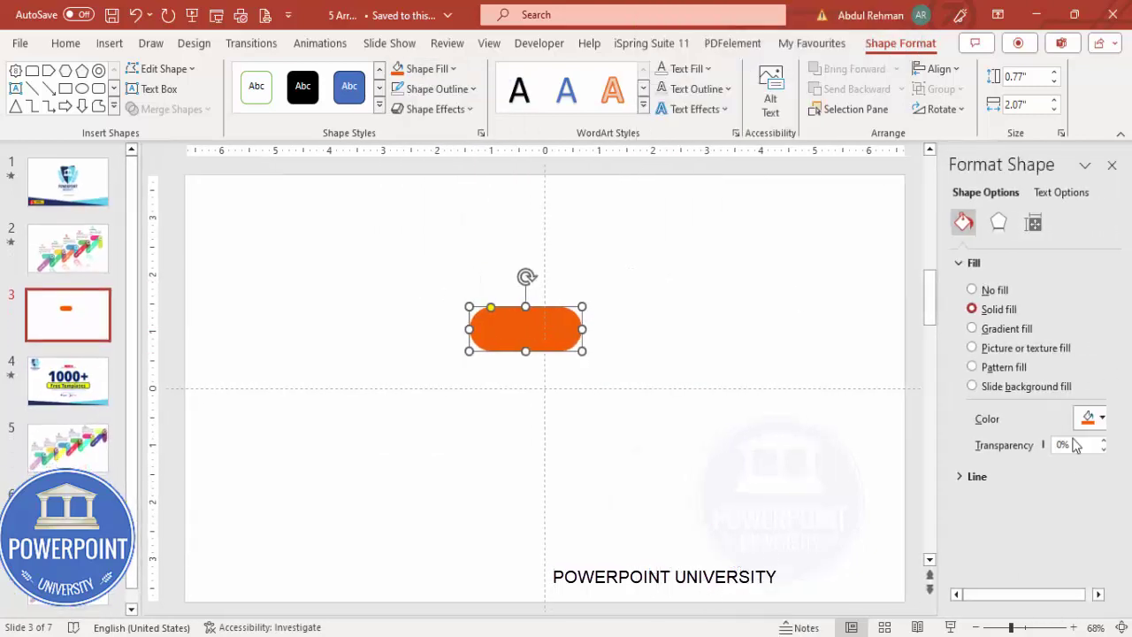
Step: Make the pill 30% transparent, rest it on the horizontal guide, and duplicate it up-right
double_click(1082, 446)
type("30")
key("Return")
left_click(614, 334)
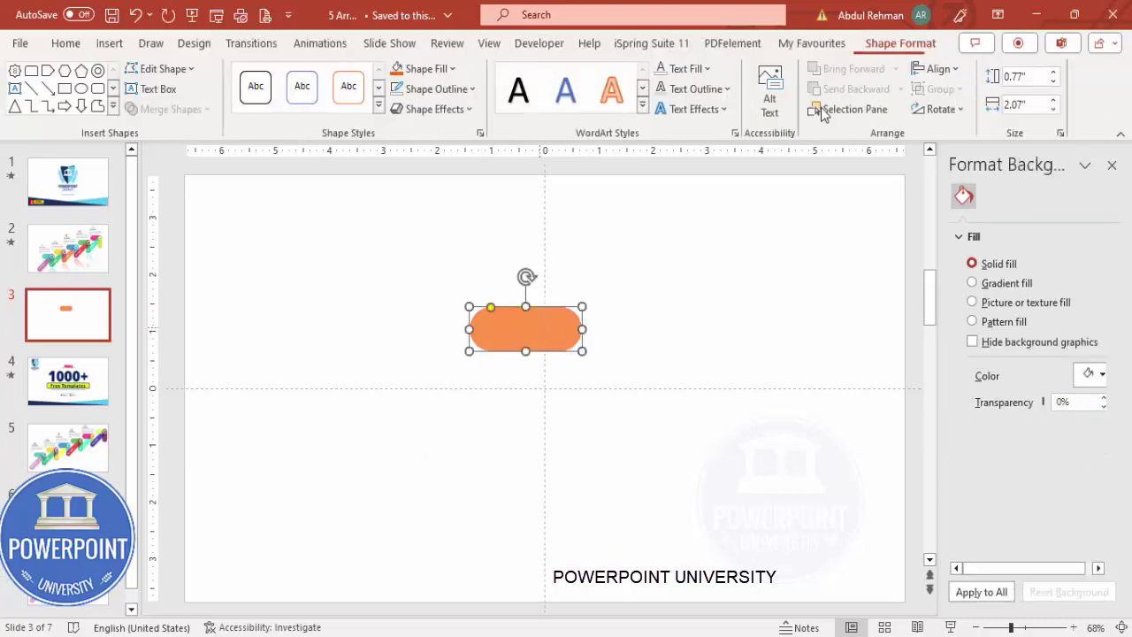
left_click_drag(539, 328, 522, 399)
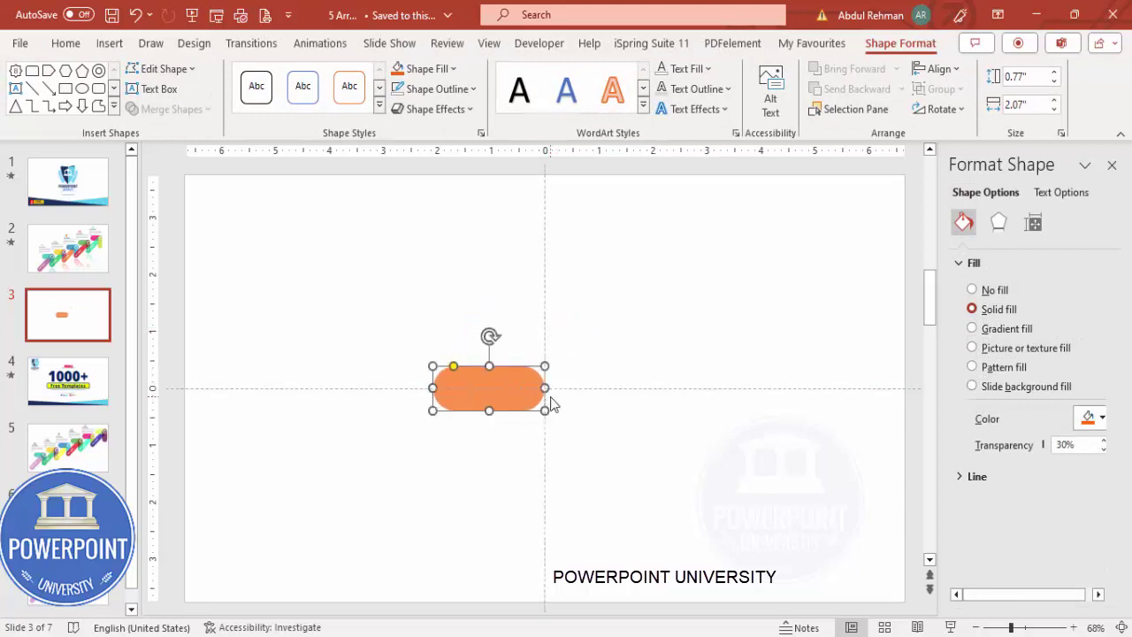
left_click_drag(537, 393, 619, 351)
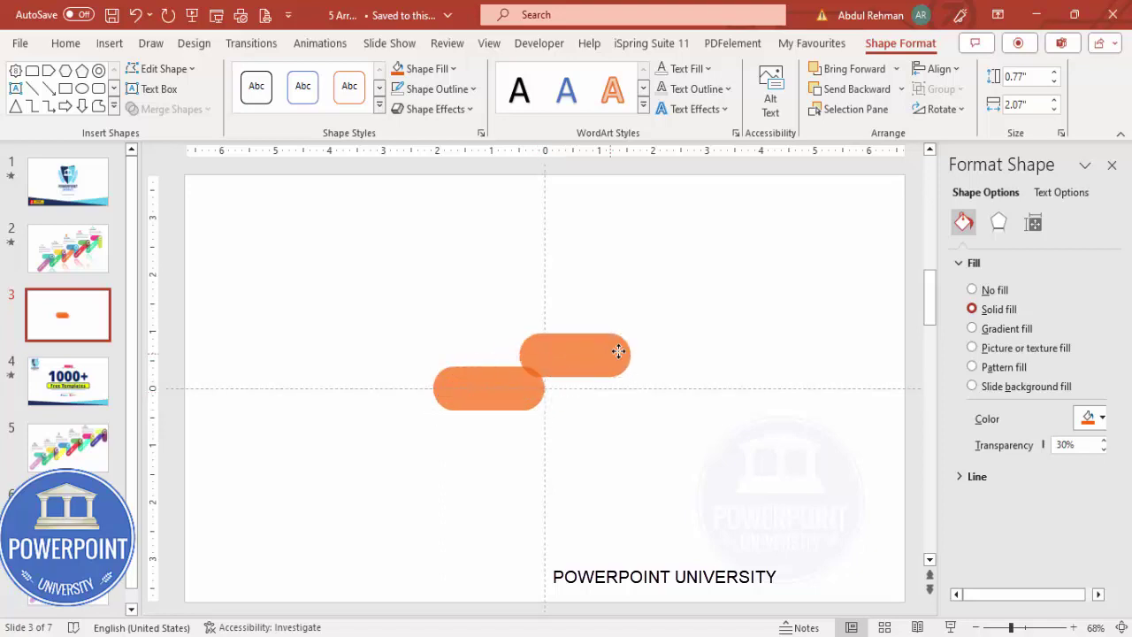
Step: Fill the copy red, rotate it 90° upright, and overlap its top with the orange pill's right end
left_click(453, 69)
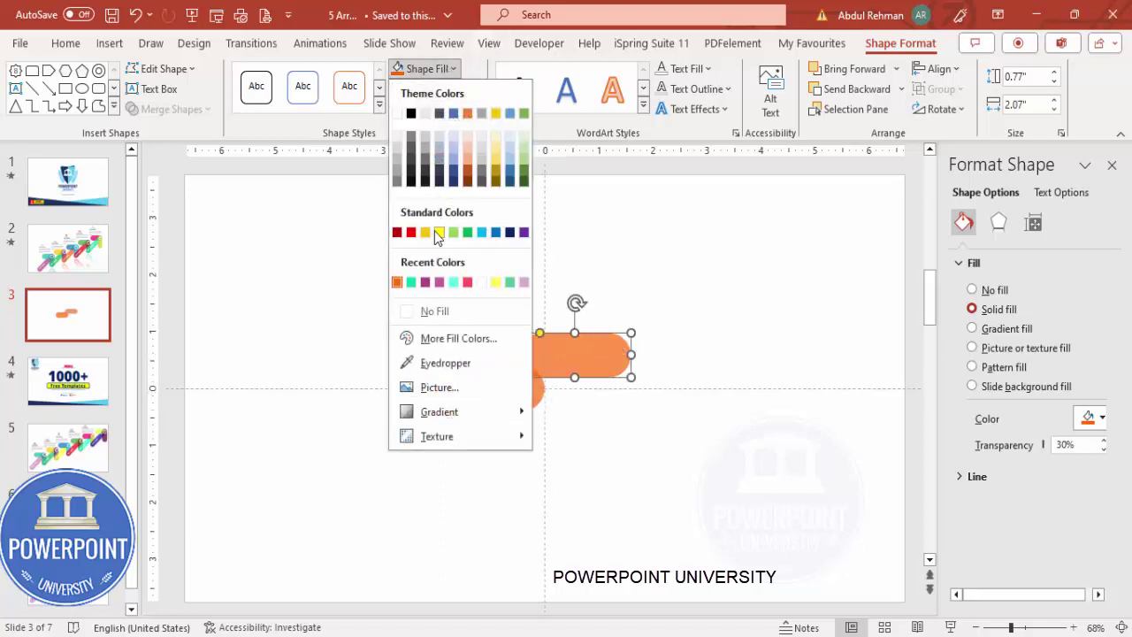
left_click(411, 233)
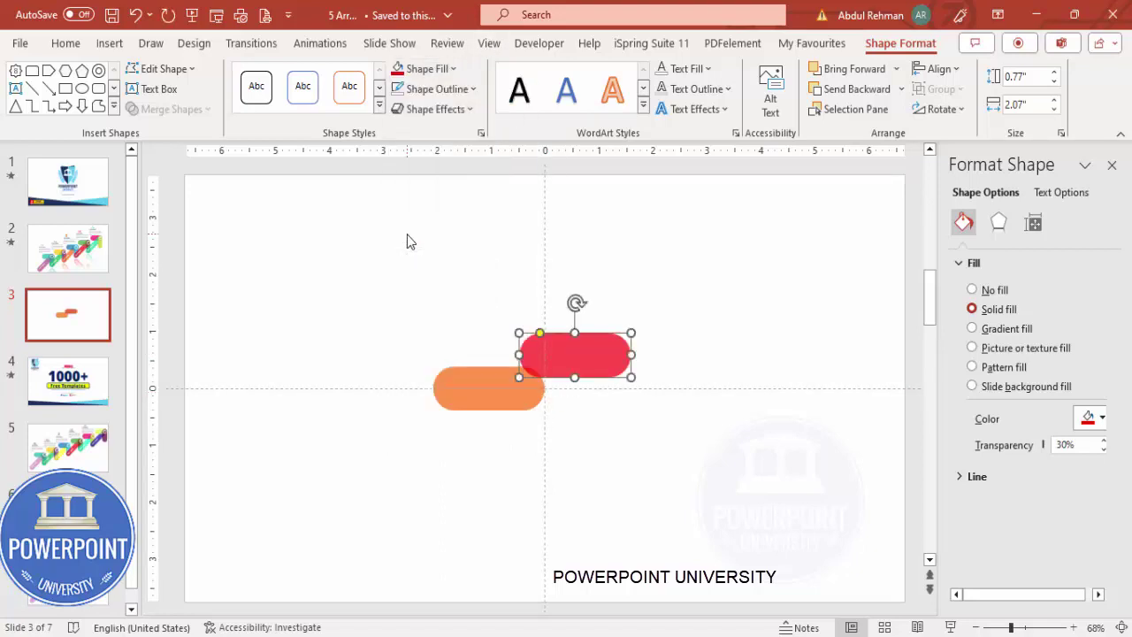
left_click(939, 108)
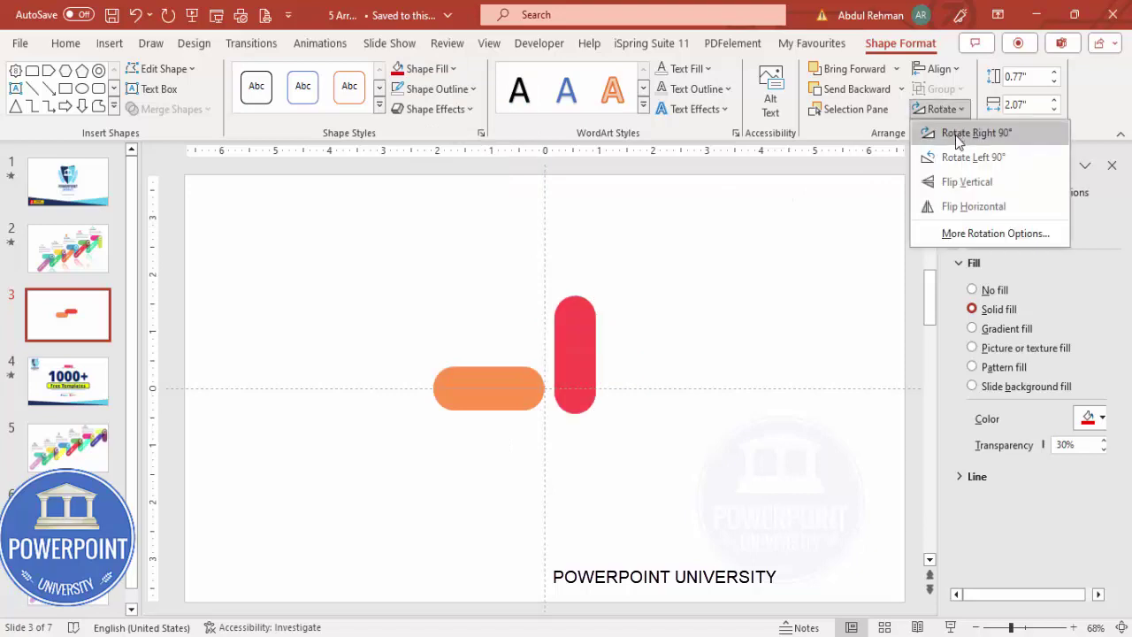
left_click(956, 137)
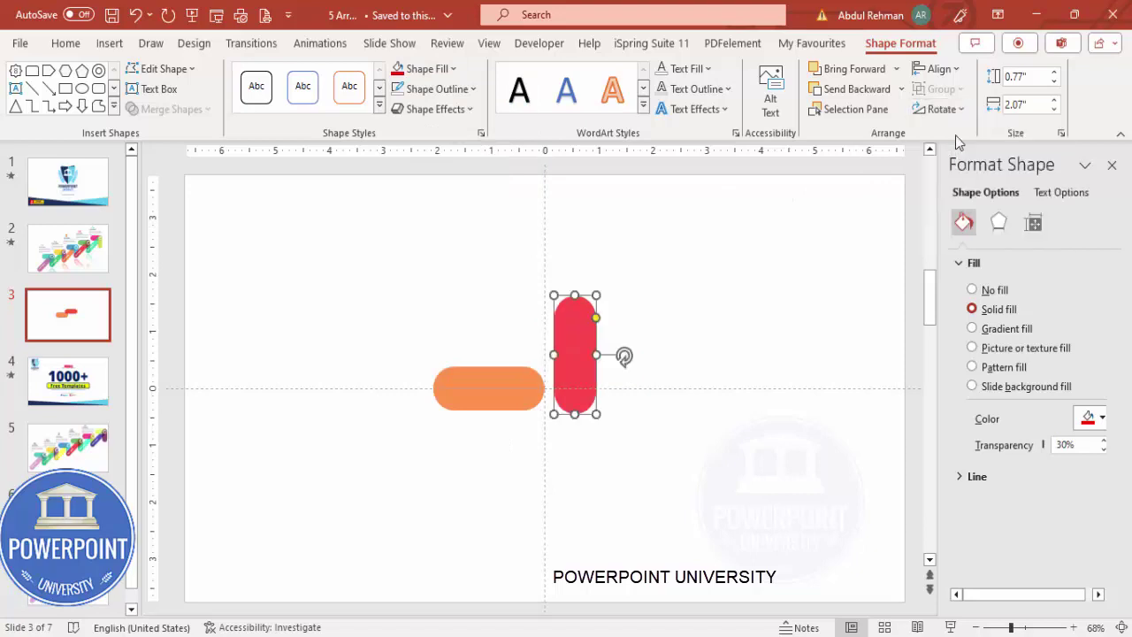
left_click_drag(586, 326, 534, 393)
scroll(573, 426, "up", 14)
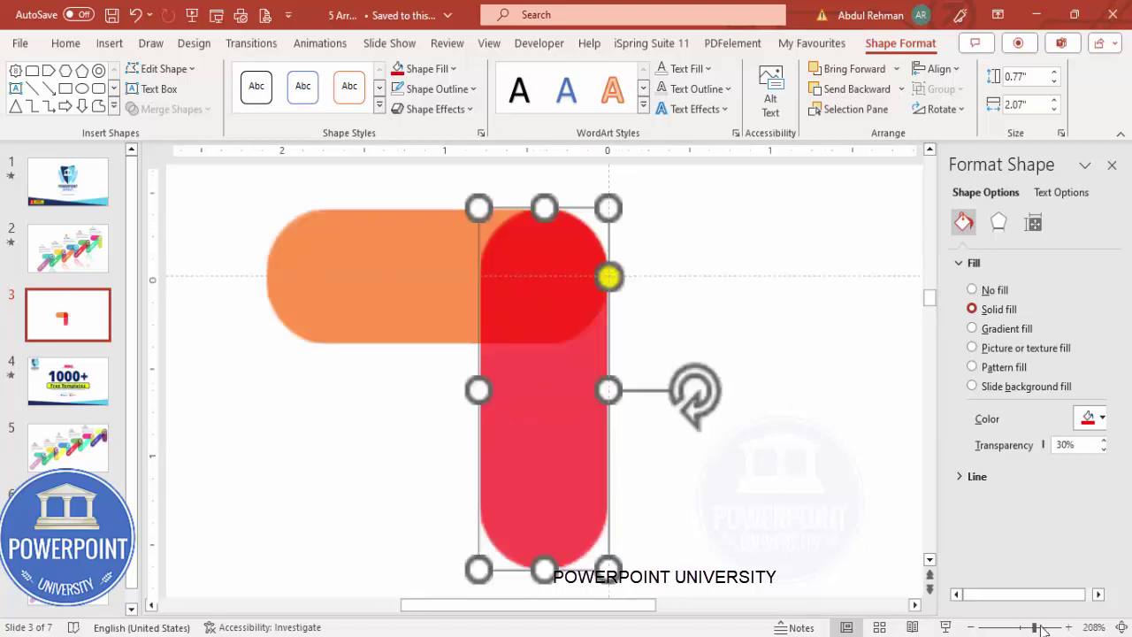
mouse_move(576, 393)
left_mouse_down()
mouse_move(575, 374)
mouse_move(554, 374)
mouse_move(578, 374)
left_mouse_up()
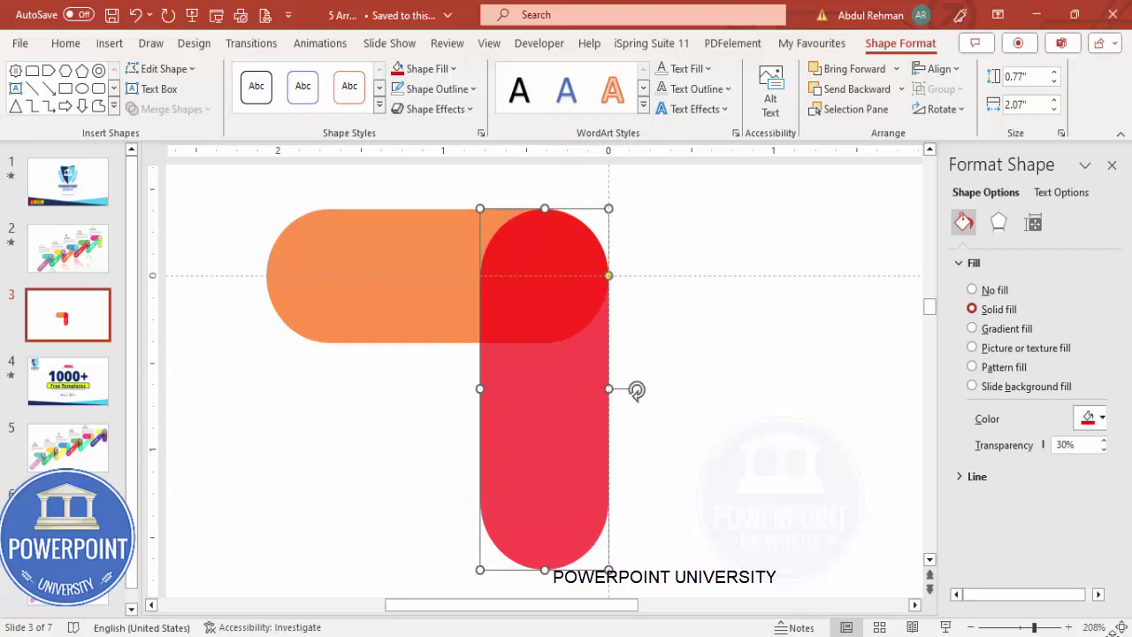
scroll(637, 390, "down", 10)
left_click(735, 468)
Step: Duplicate the red pill, widen the copy to 3.65 inches, and tilt it about 45° clockwise
left_click(535, 433)
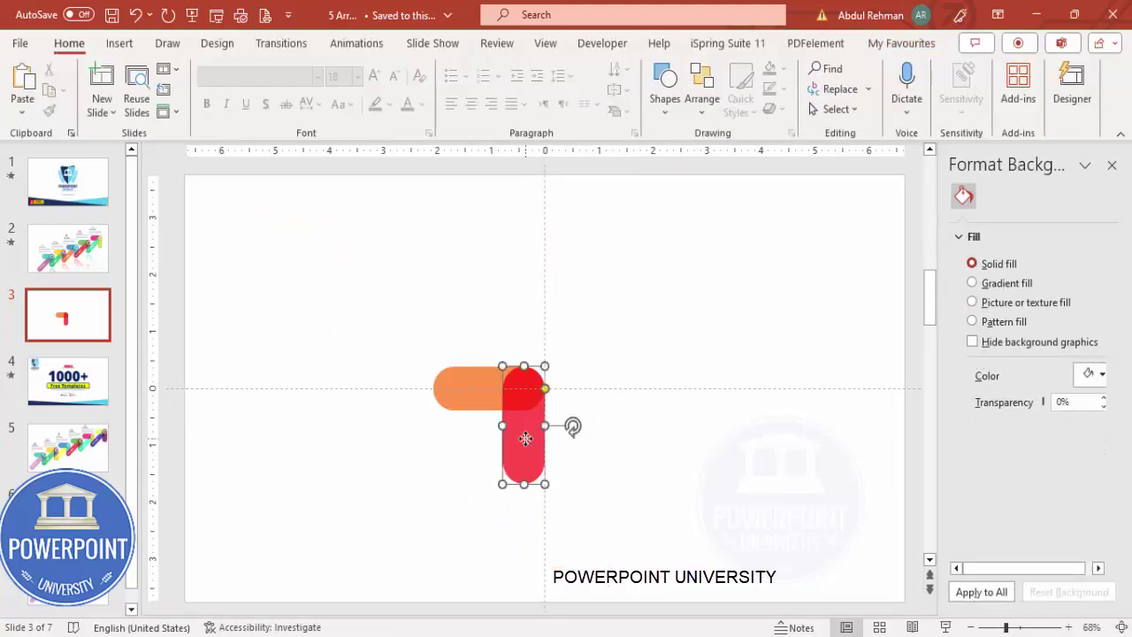
left_click_drag(533, 447, 614, 400)
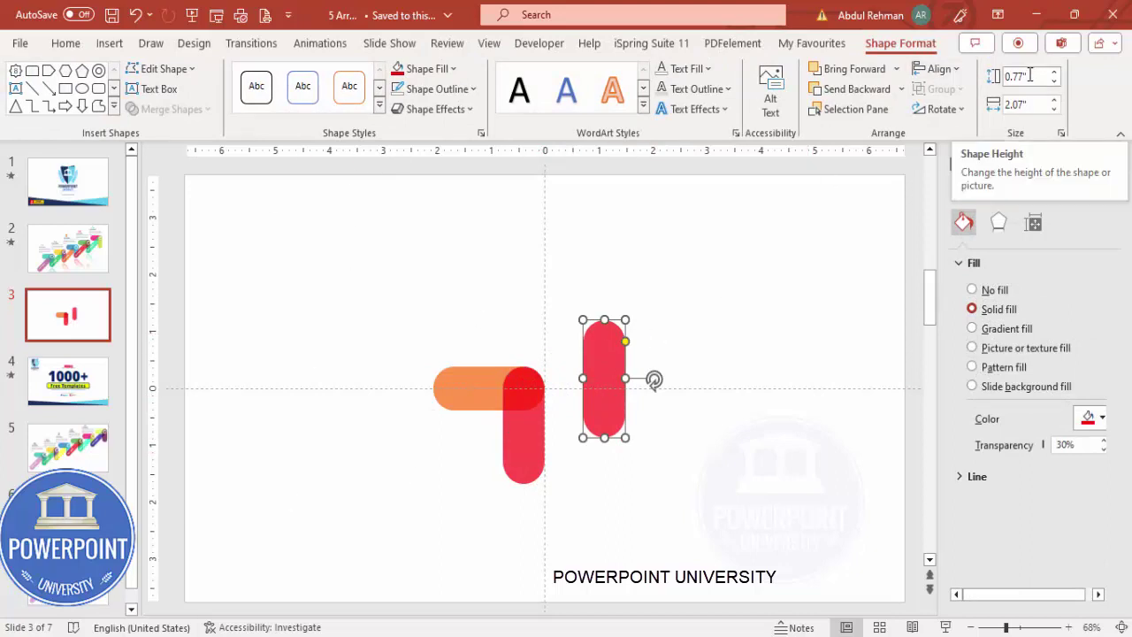
left_click(1038, 105)
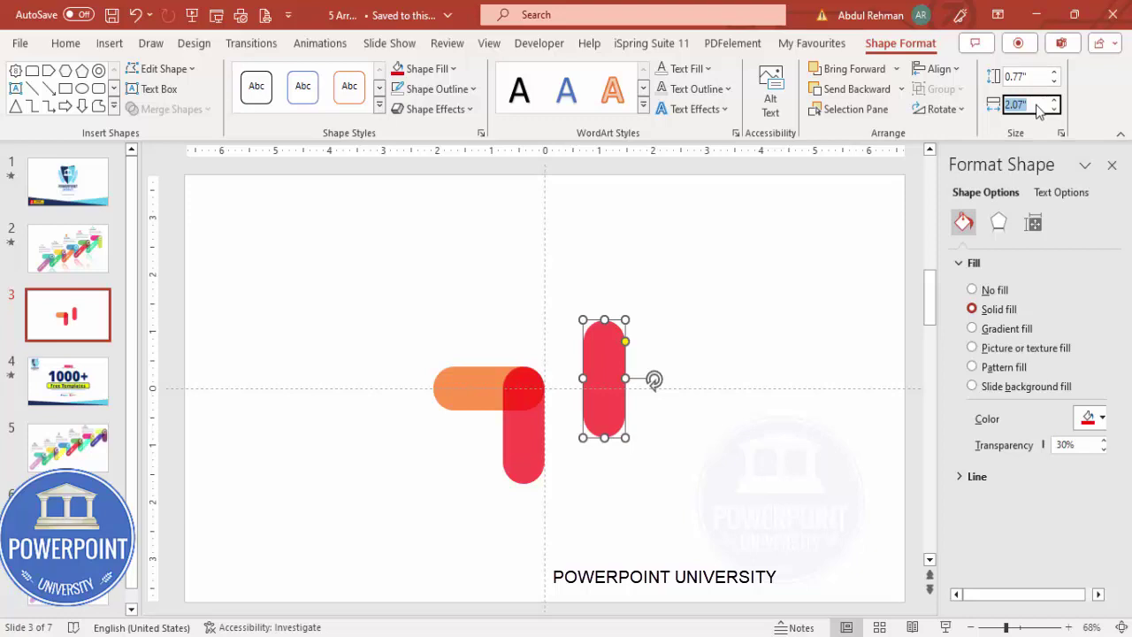
type("3.65")
key("Return")
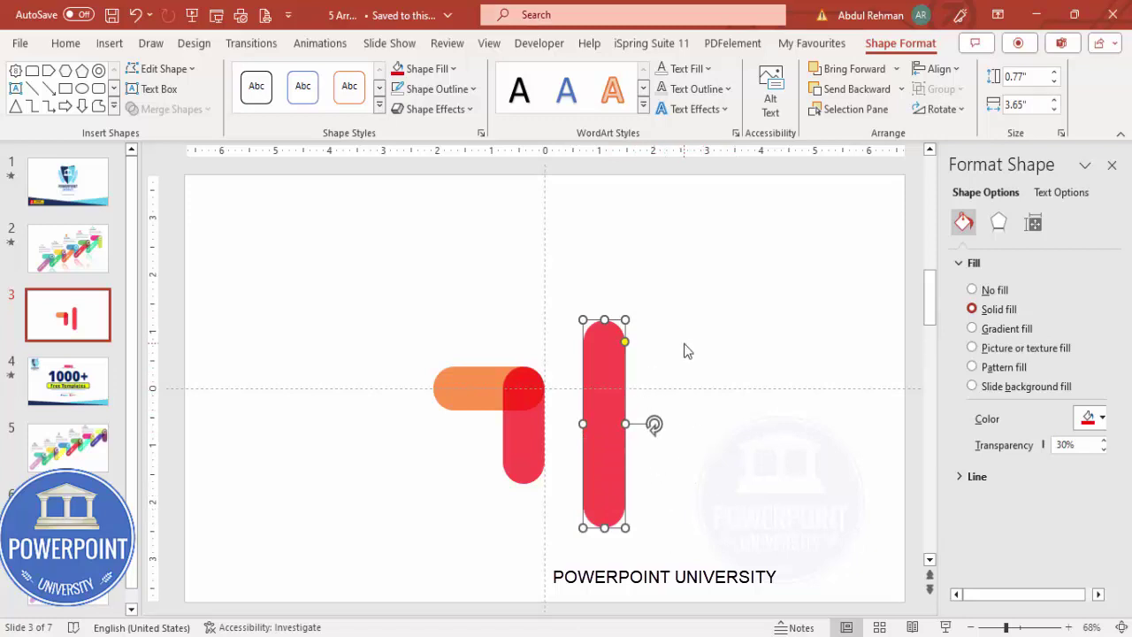
key("alt+Right")
key("alt+Right")
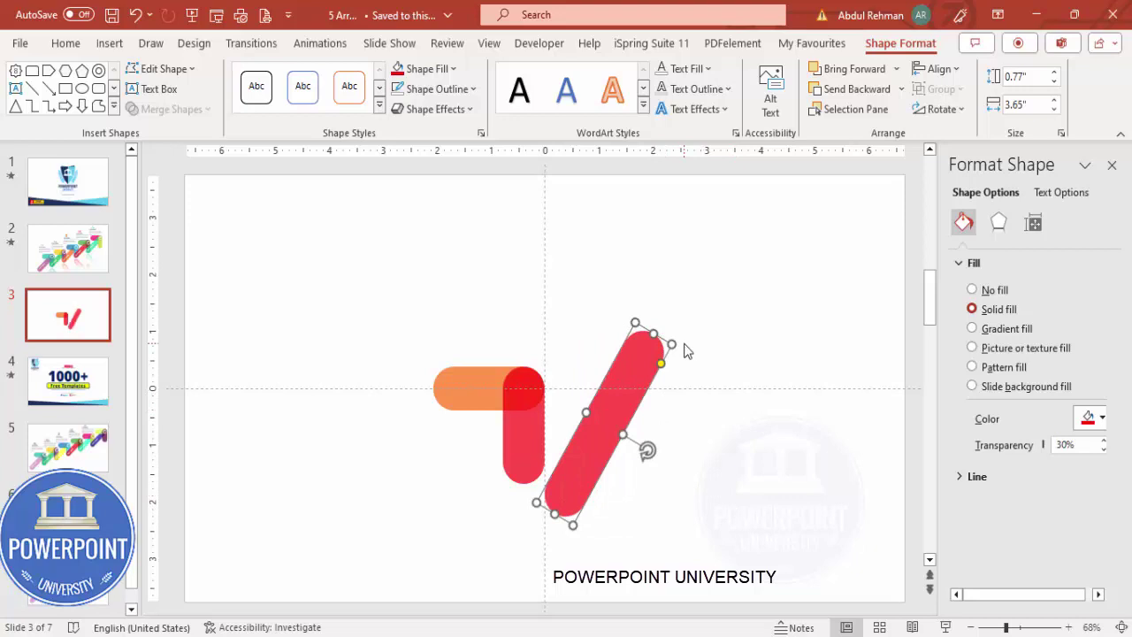
key("alt+Right")
Step: Move the tilted bar toward the corner and fill it light blue
left_click_drag(646, 374, 504, 444)
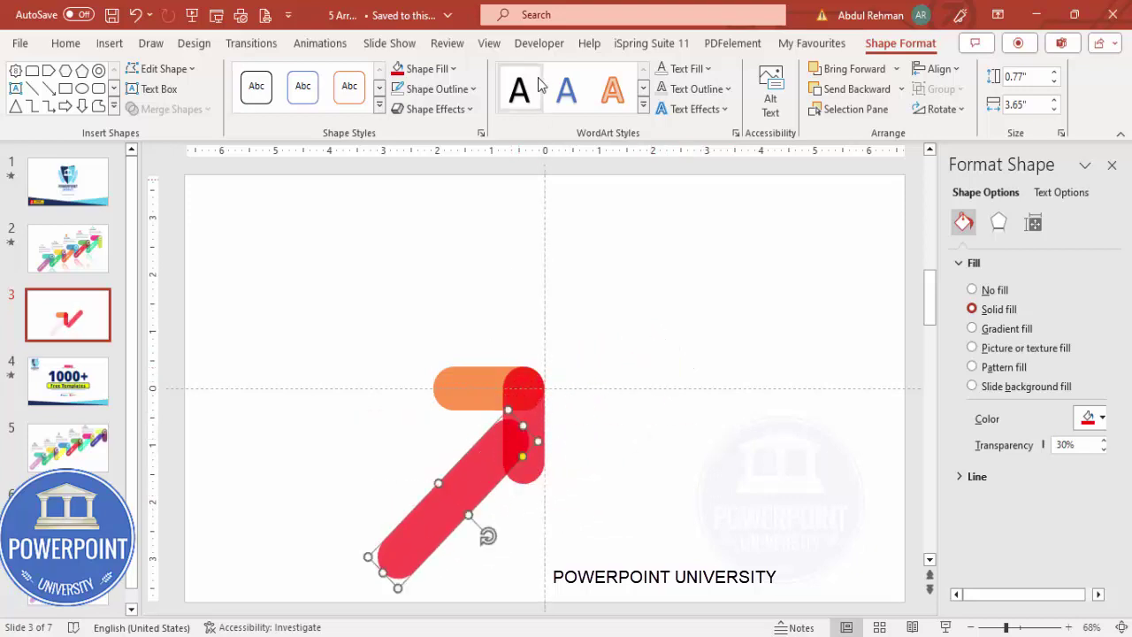
left_click(424, 68)
left_click(481, 232)
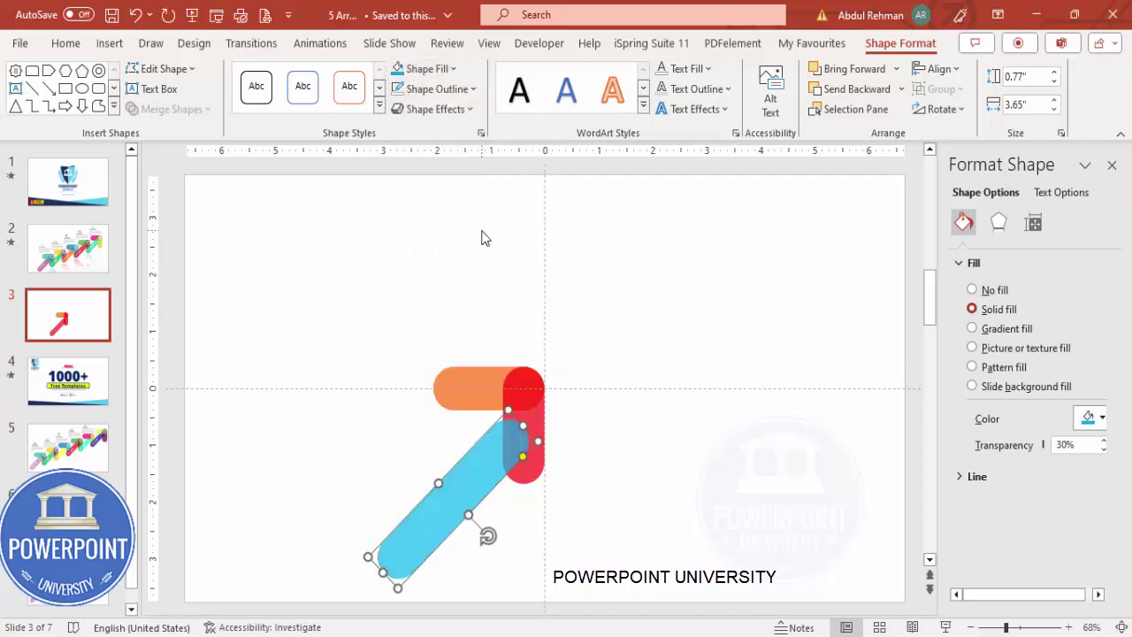
Step: Slide the blue bar up to meet the red bar and send it to the back
left_click(1028, 627)
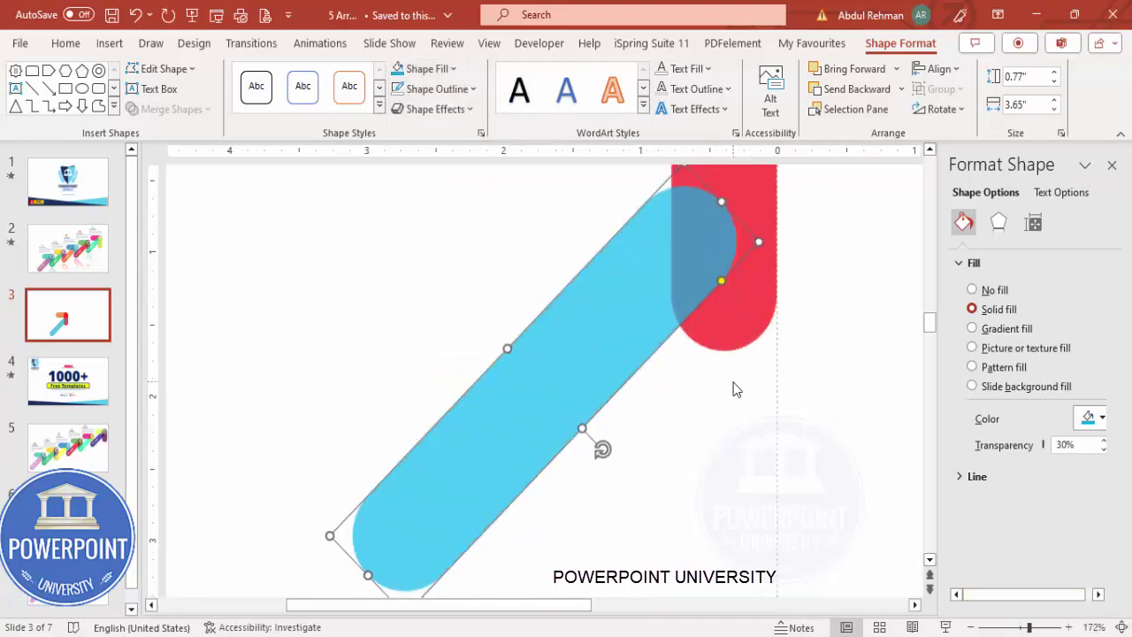
scroll(733, 387, "up", 4)
left_click_drag(686, 433, 687, 284)
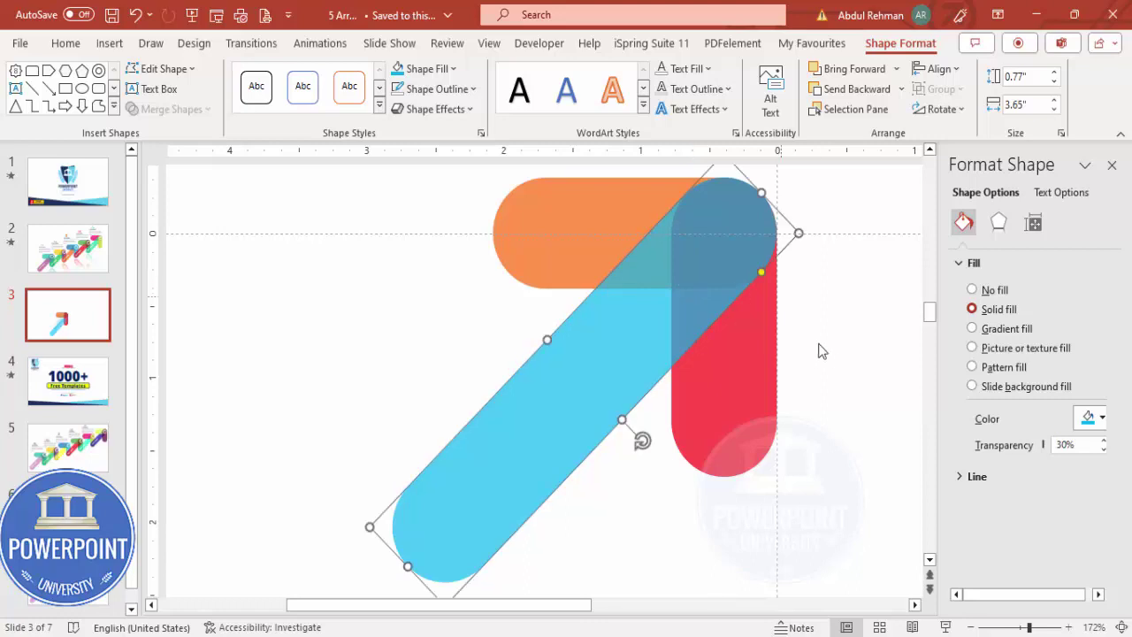
left_click(901, 88)
left_click(882, 138)
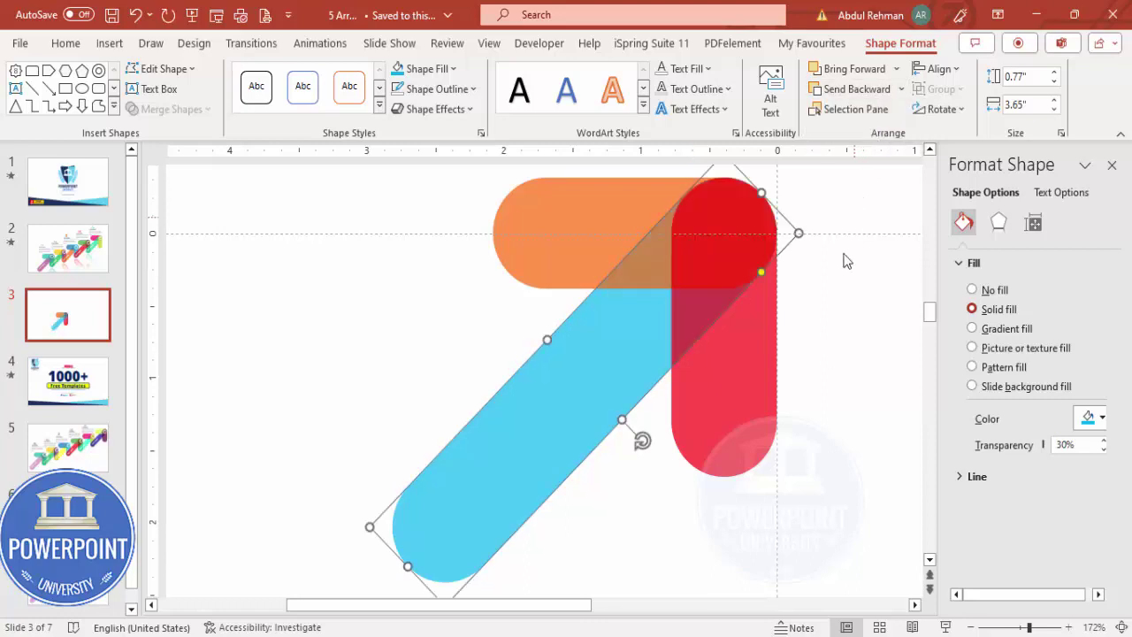
left_click(808, 319)
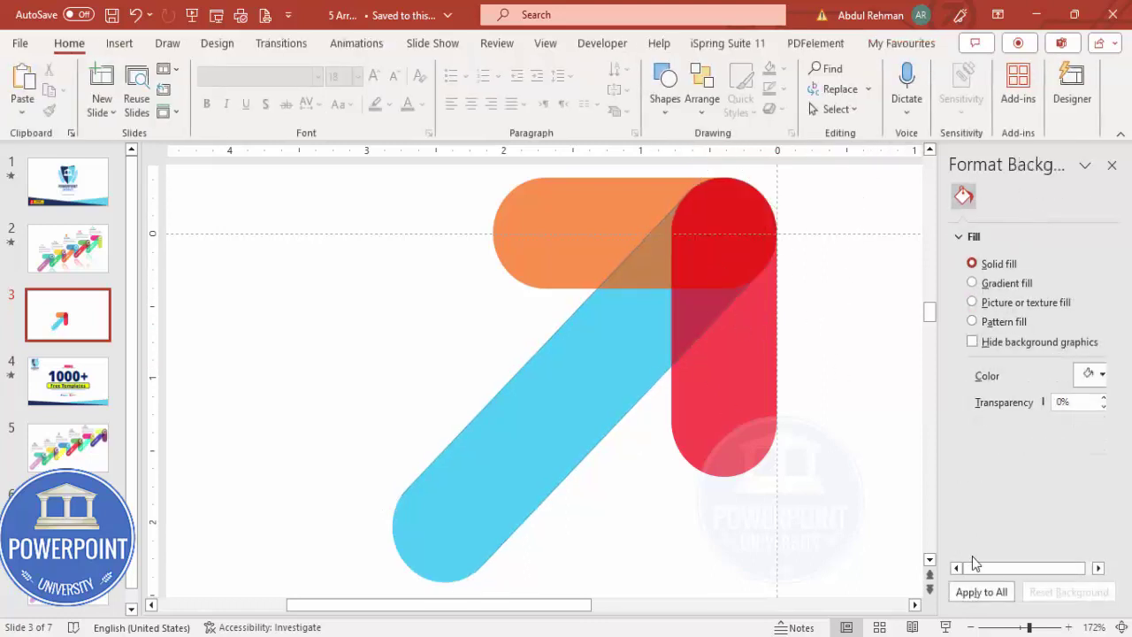
left_click(1121, 627)
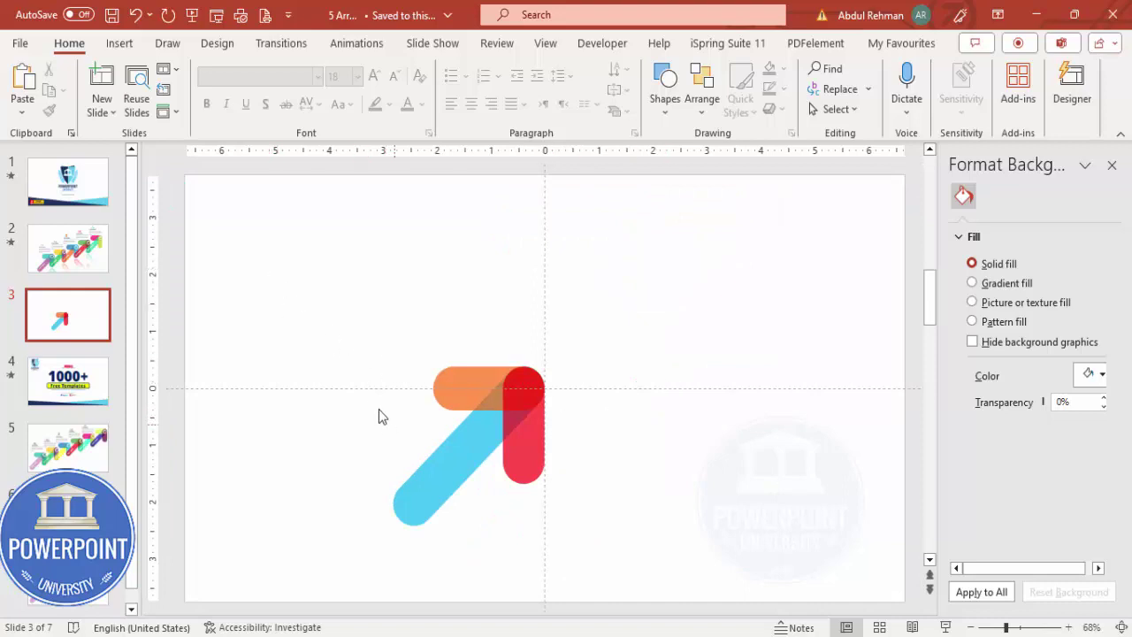
left_click(118, 43)
Step: Add a 'TITLE' text box in Open Sans and move it to the blue bar's lower end
left_click(794, 88)
left_click_drag(629, 234, 772, 275)
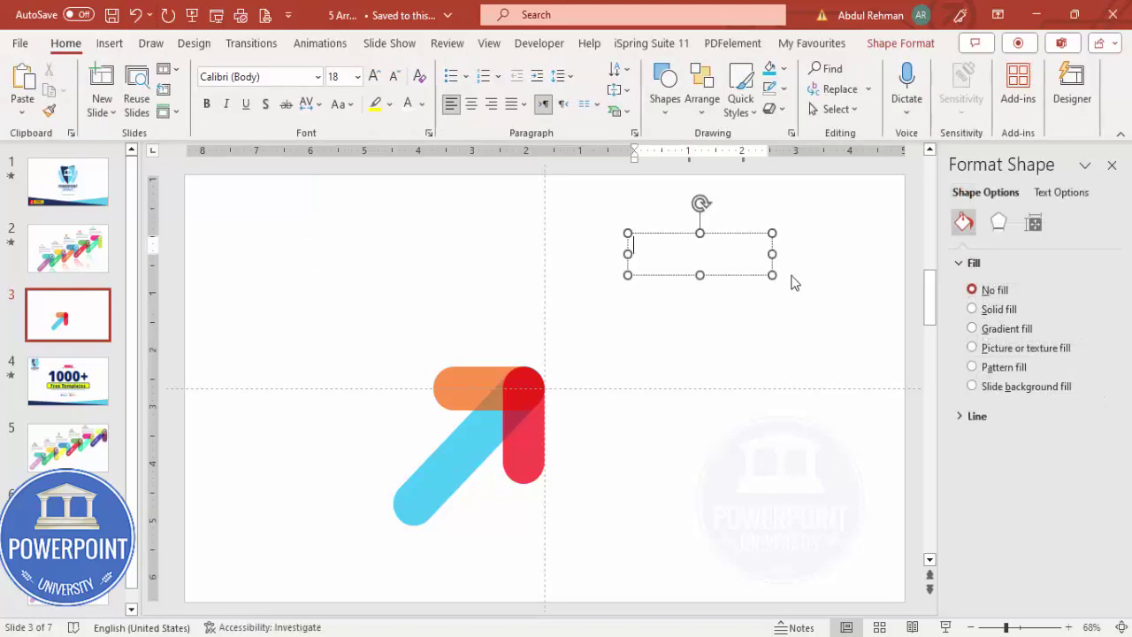
type("TITLE HERE")
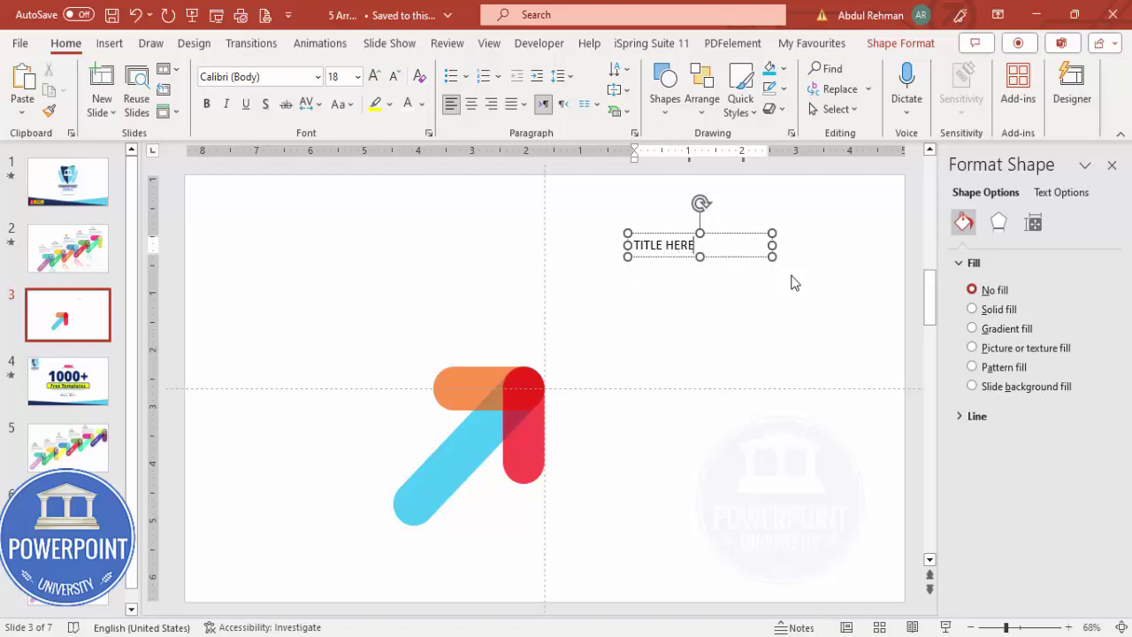
key("BackSpace")
key("BackSpace")
key("BackSpace")
key("BackSpace")
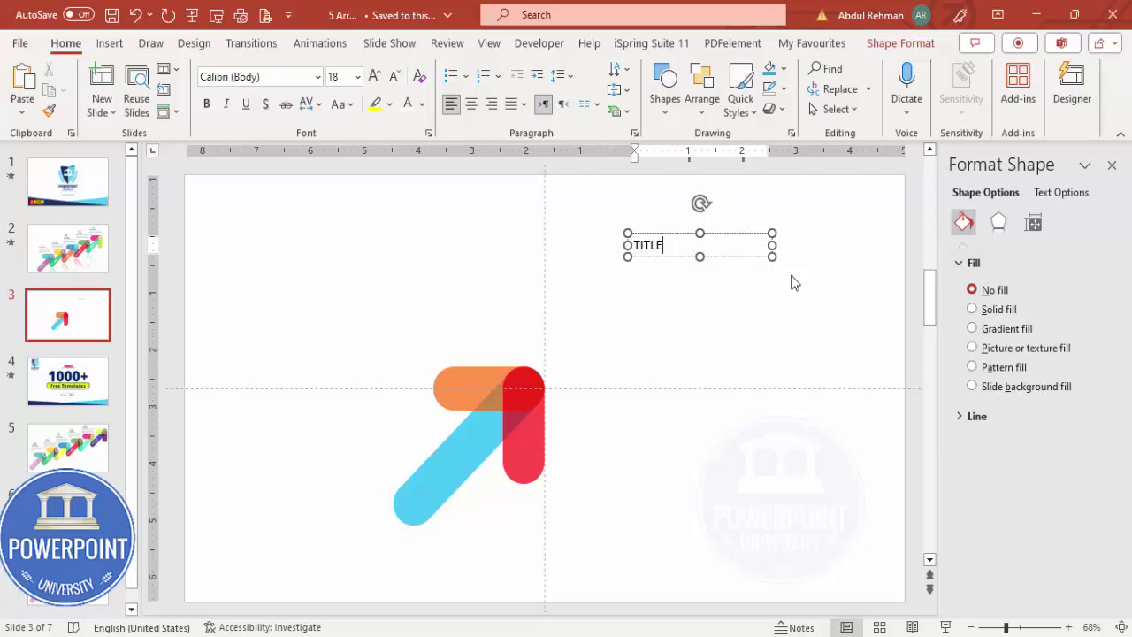
left_click(672, 232)
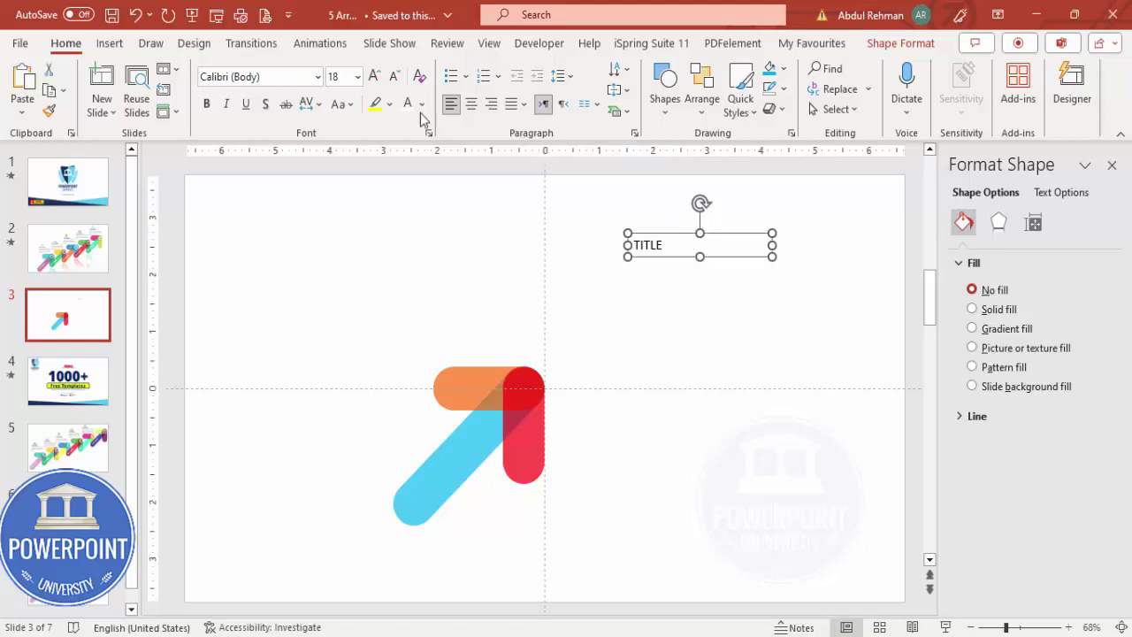
left_click(292, 81)
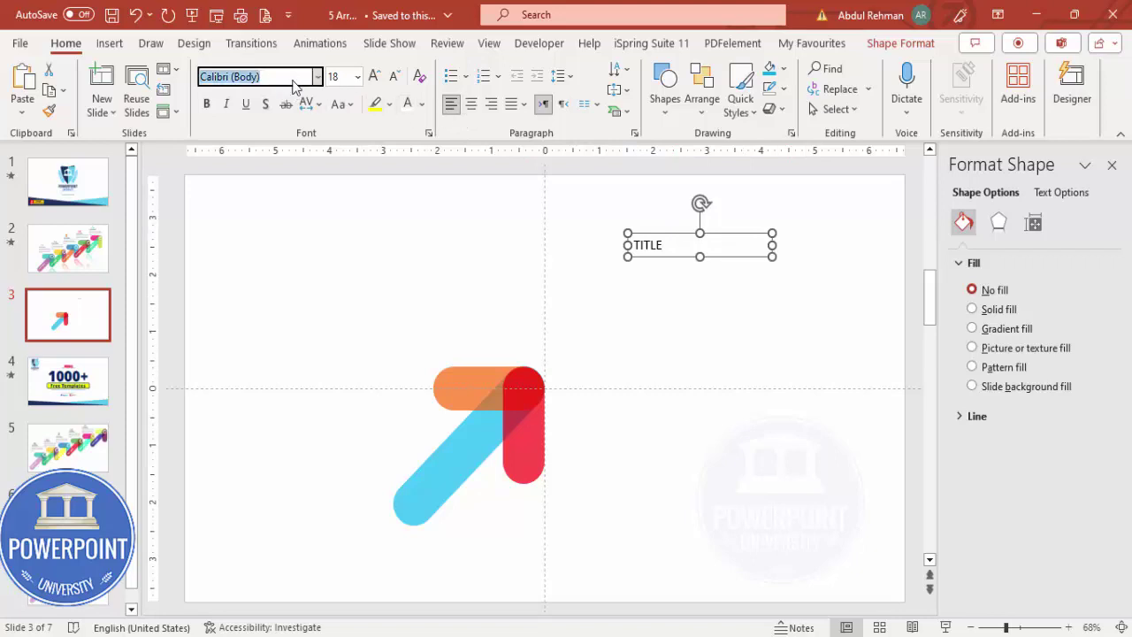
type("Open Sans Semibold")
key("Return")
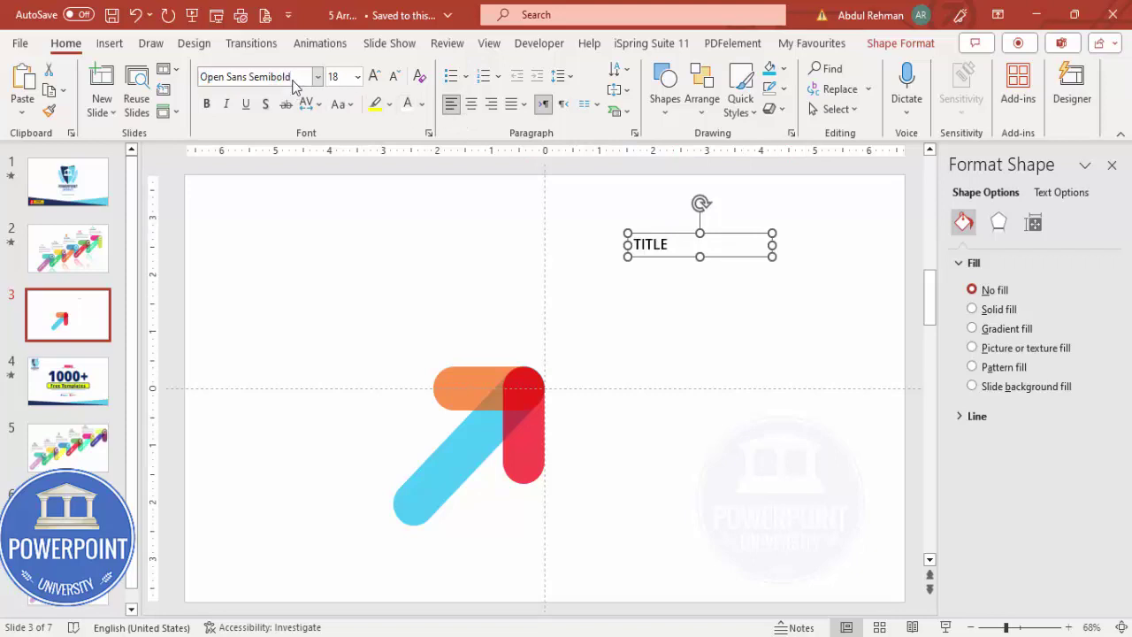
left_click_drag(659, 231, 439, 482)
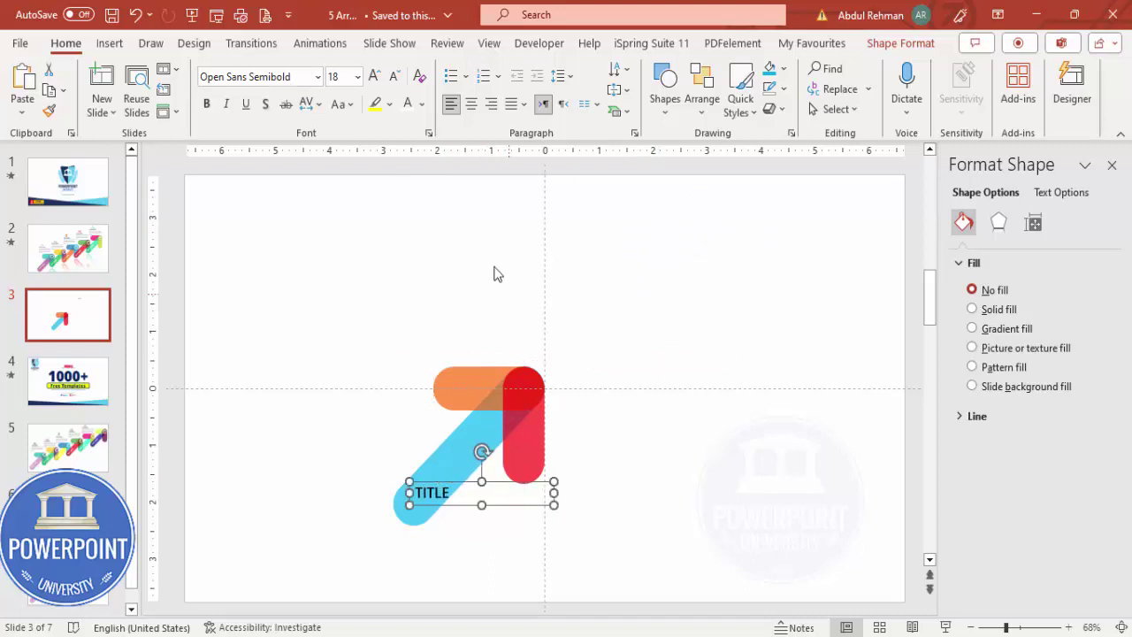
Step: Make TITLE white Open Sans Extrabold, rotate it 45° counter-clockwise, and fit it along the bar
left_click(283, 78)
type("Open Sans Extrabold")
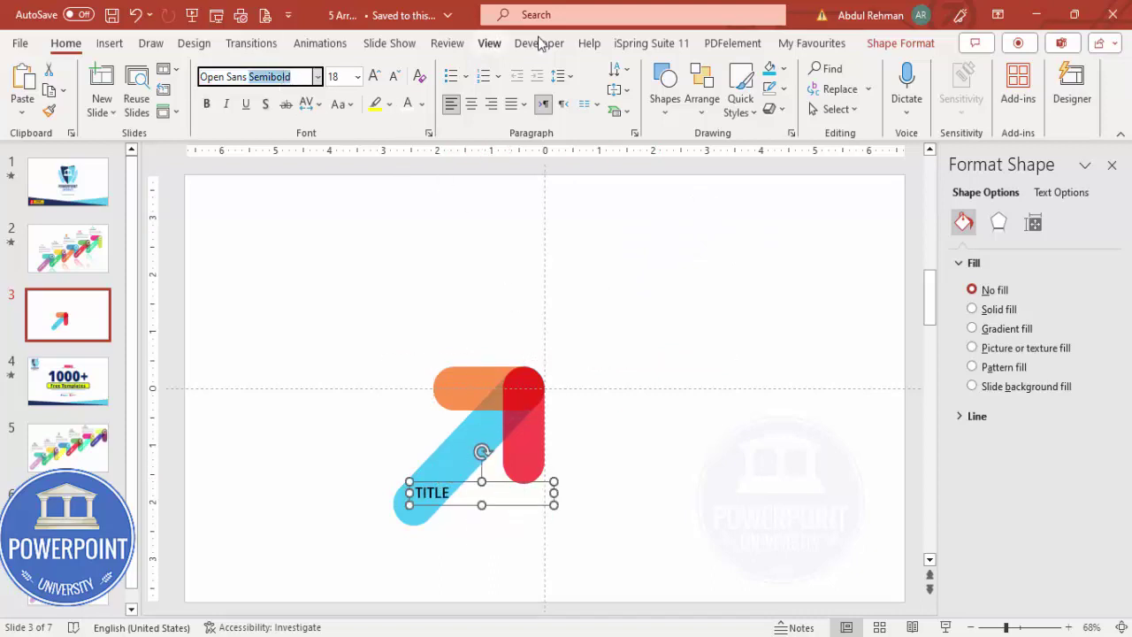
key("Return")
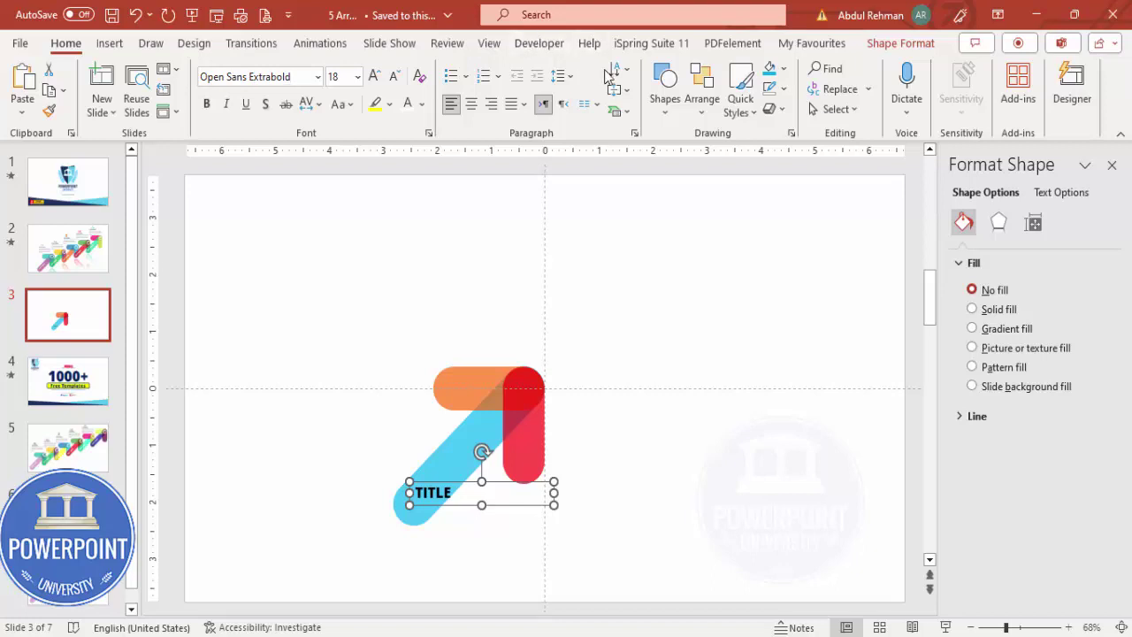
left_click(408, 103)
key("alt")
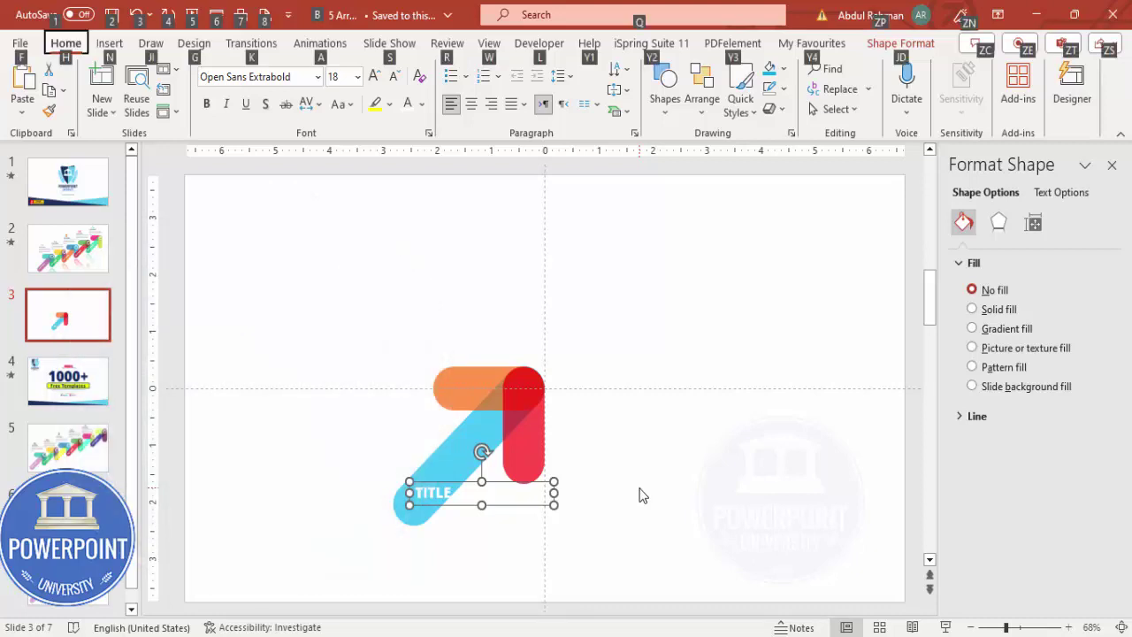
left_click(630, 477)
left_click(495, 485)
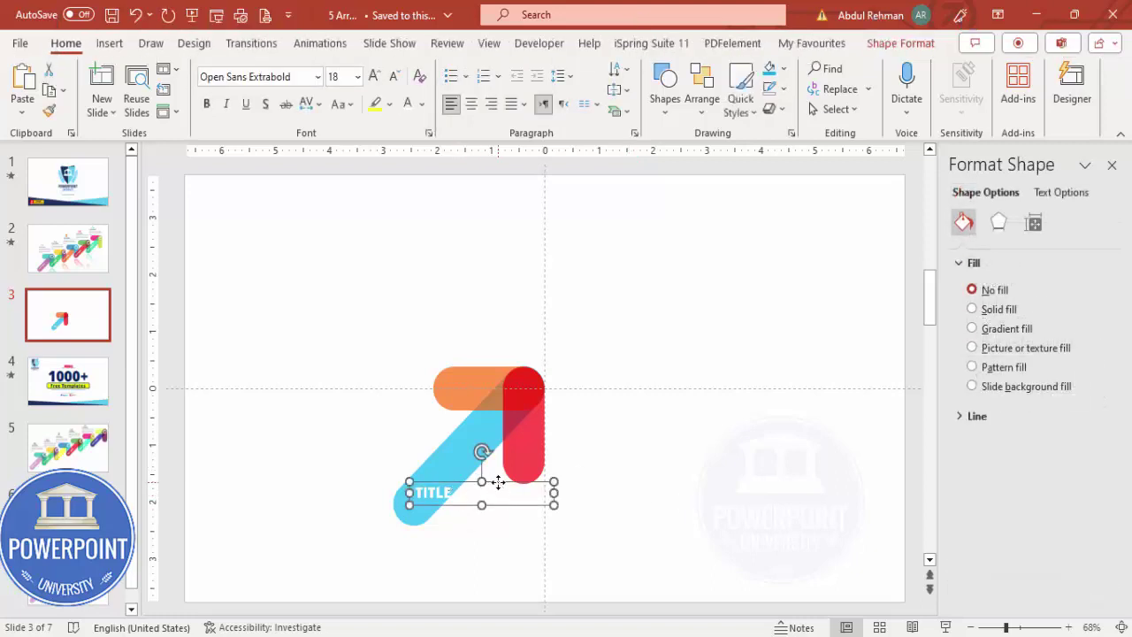
key("alt+Left")
key("alt+Left")
key("alt+Left")
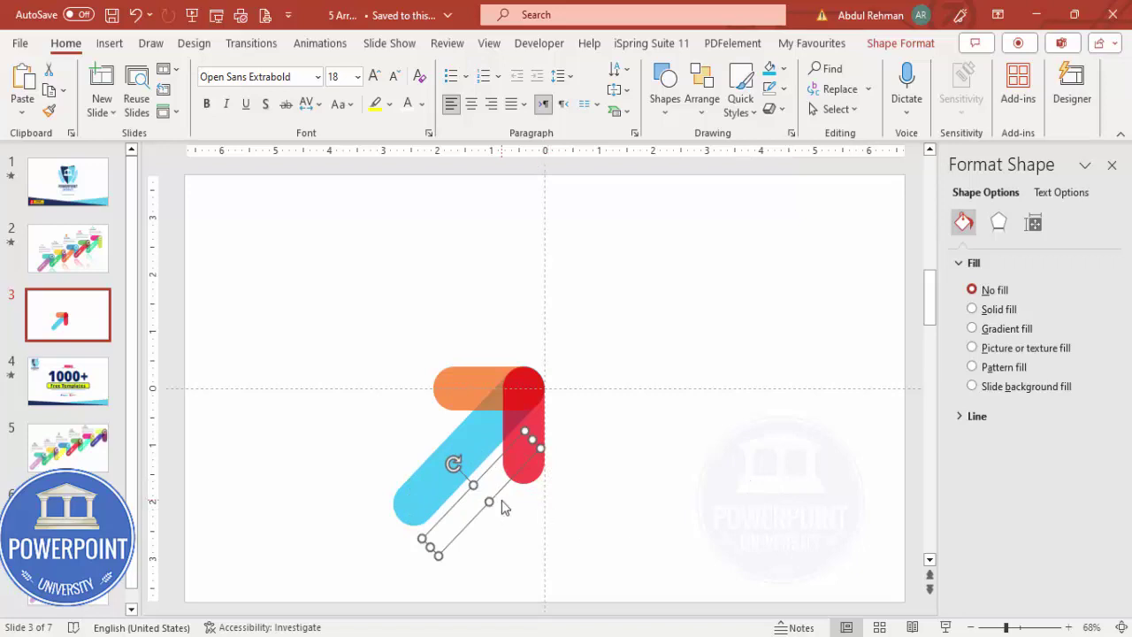
left_click_drag(502, 486, 474, 457)
left_click_drag(508, 405, 486, 428)
left_click(566, 490)
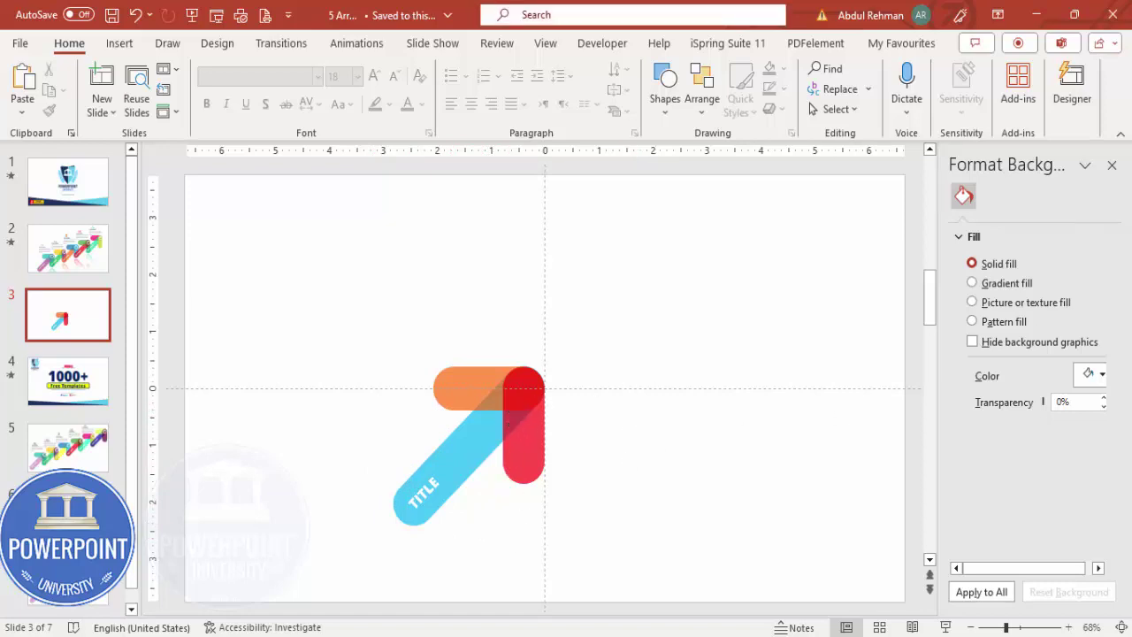
Step: Draw a small circle and centre it on the red bar's top end
left_click(120, 43)
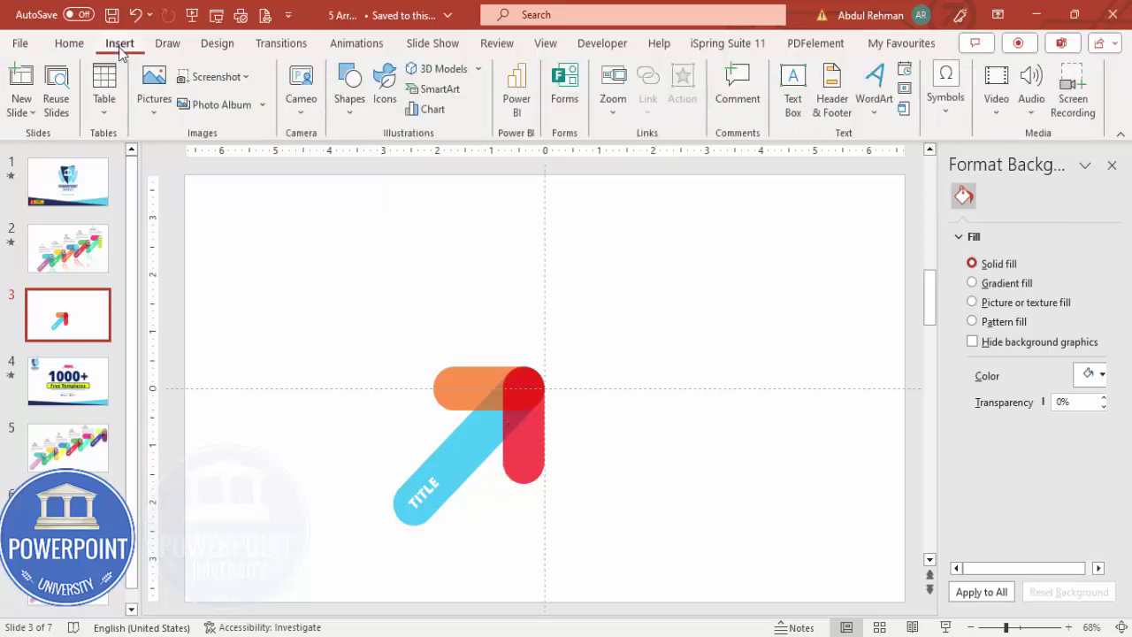
left_click(353, 115)
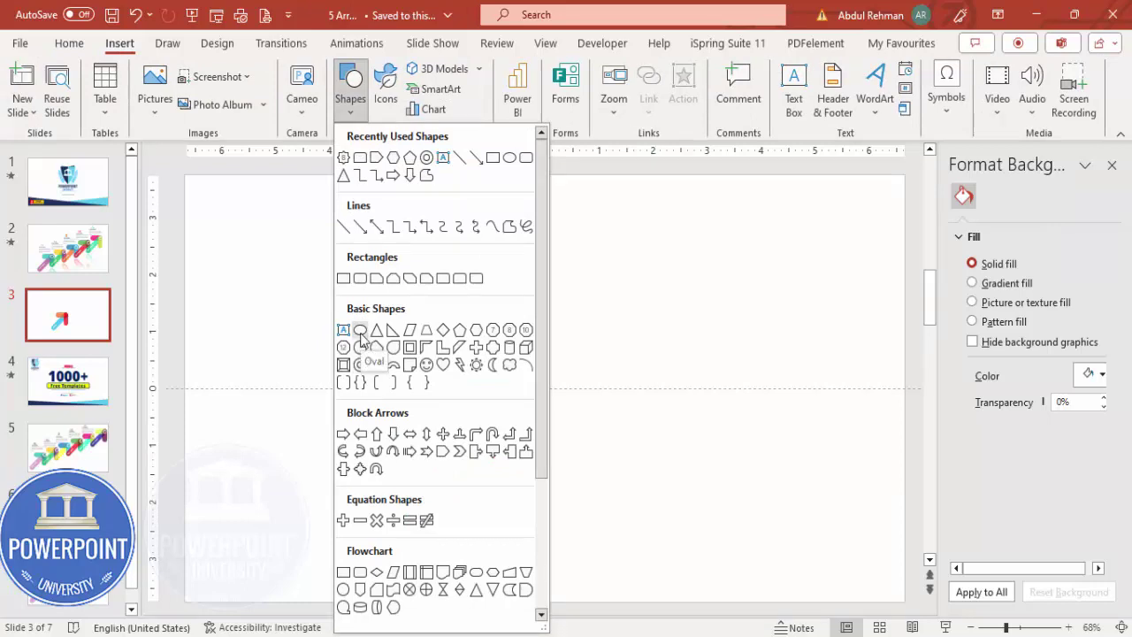
left_click(360, 331)
left_click_drag(542, 406, 546, 411)
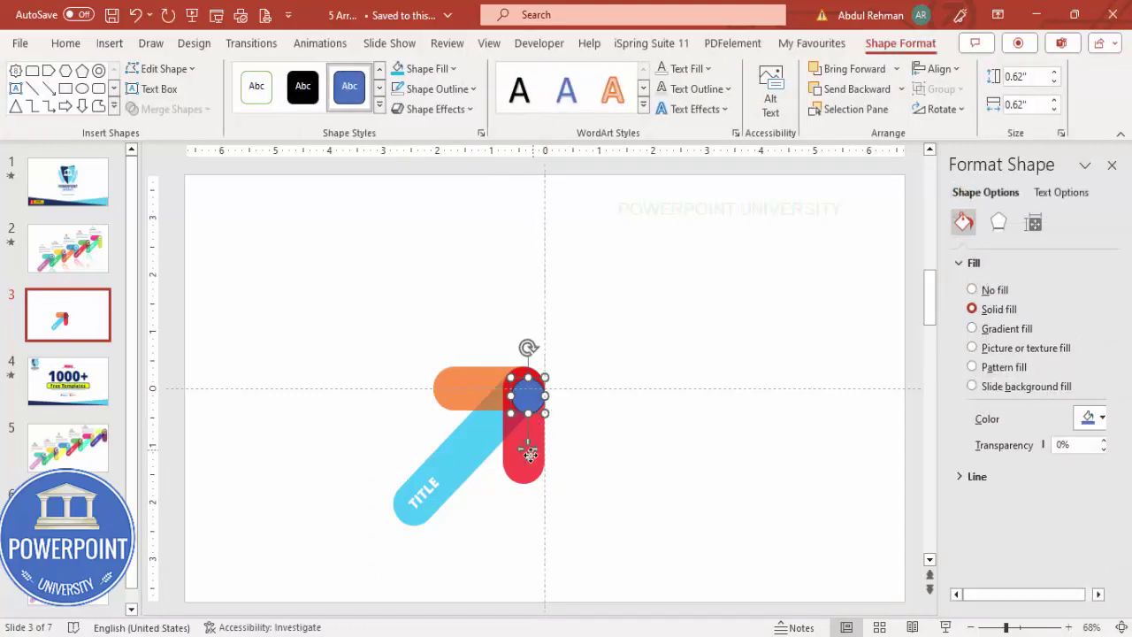
left_click_drag(526, 454, 523, 449)
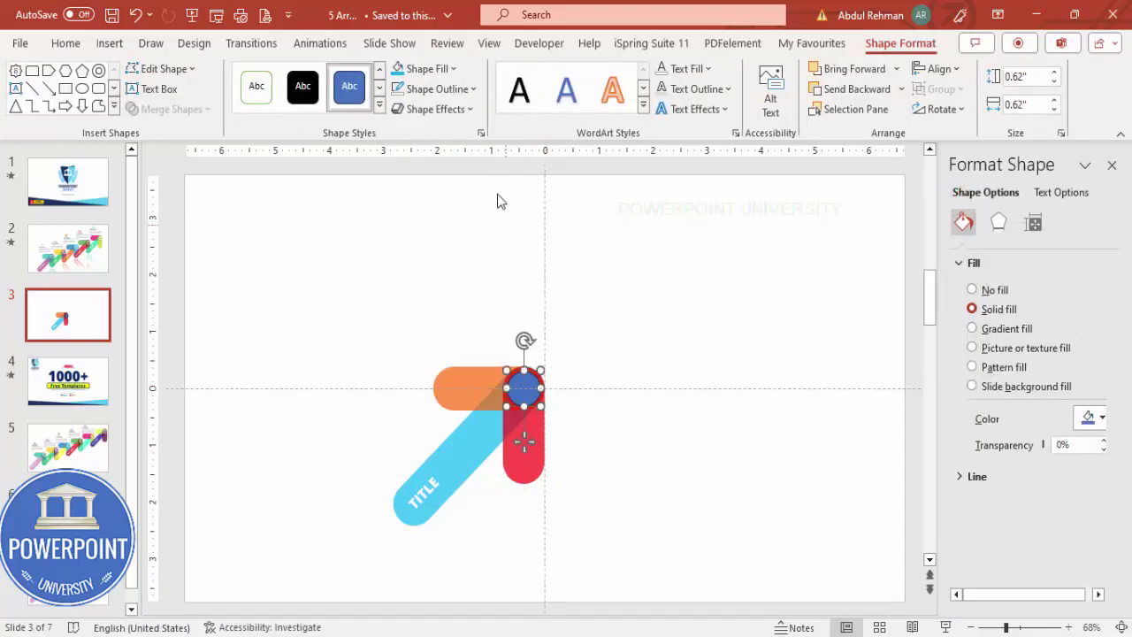
Step: Give the circle a 6 pt white outline and no fill
left_click(458, 92)
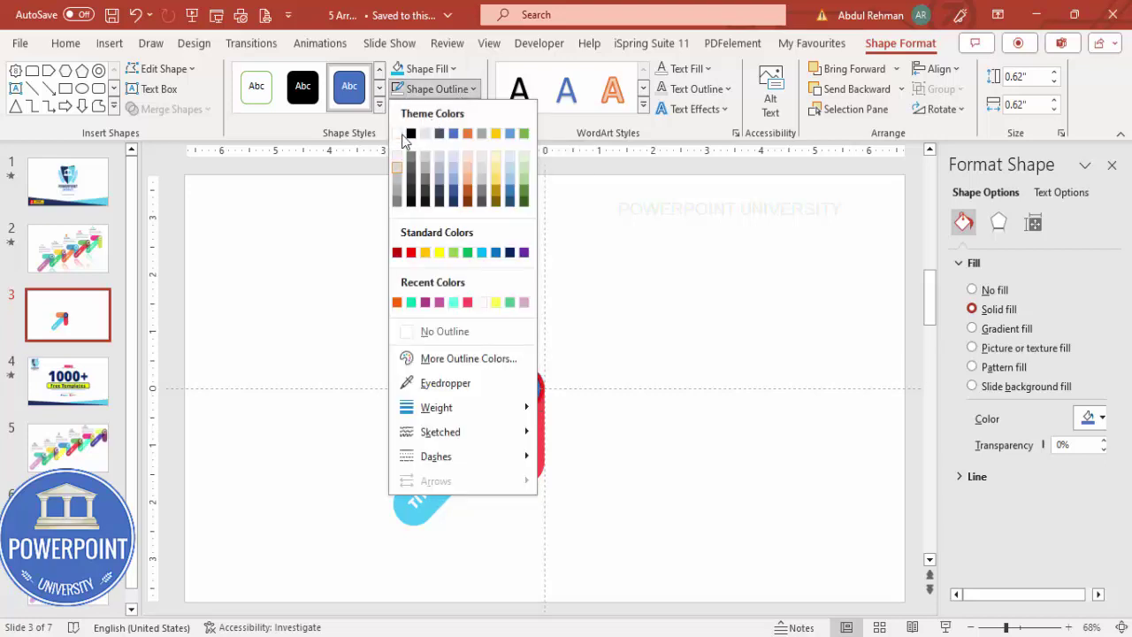
left_click(397, 133)
left_click(451, 92)
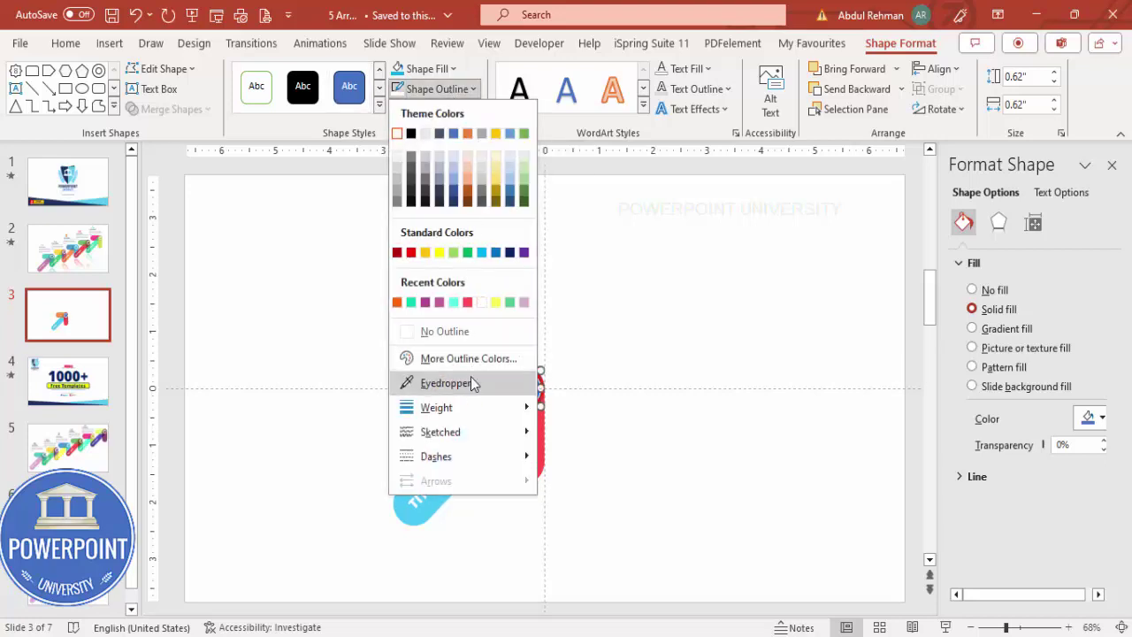
mouse_move(503, 407)
left_click(610, 586)
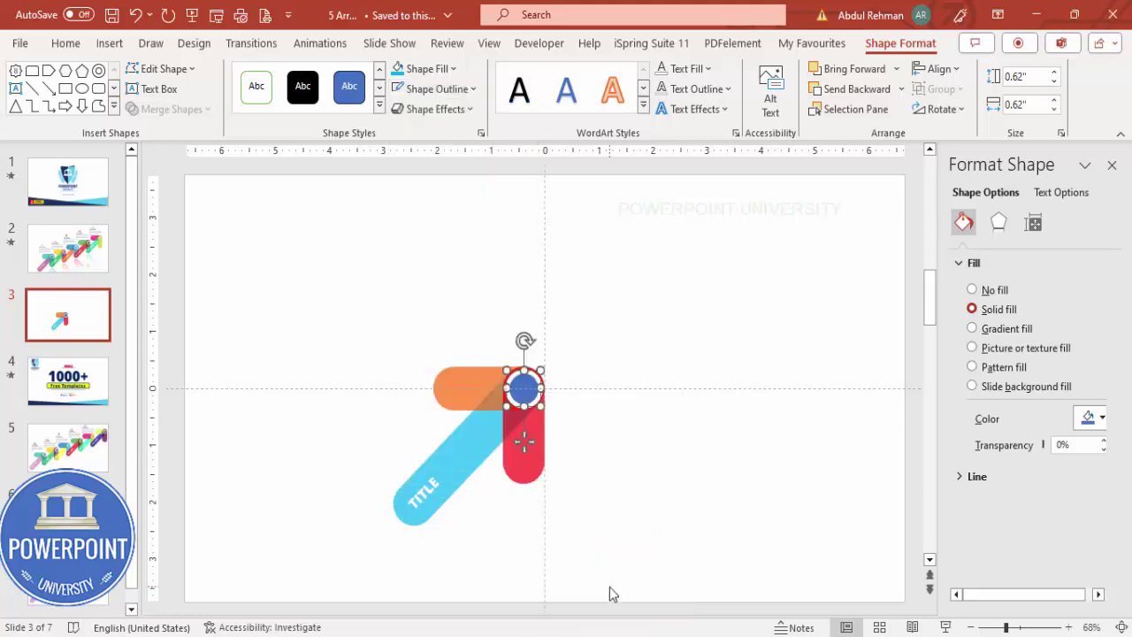
left_click(428, 69)
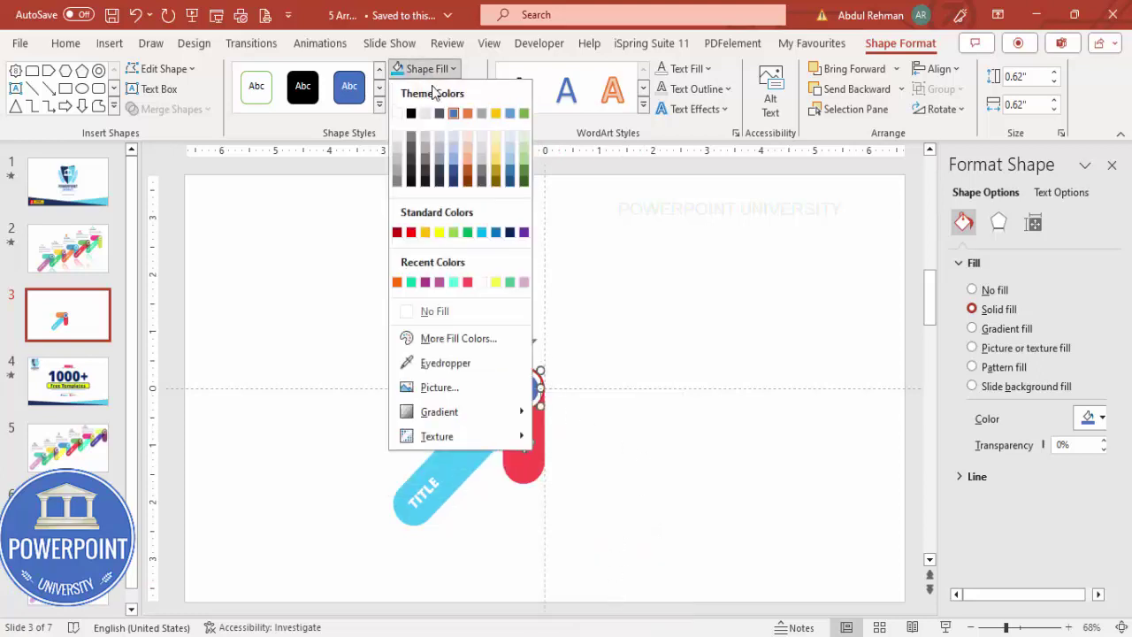
left_click(445, 313)
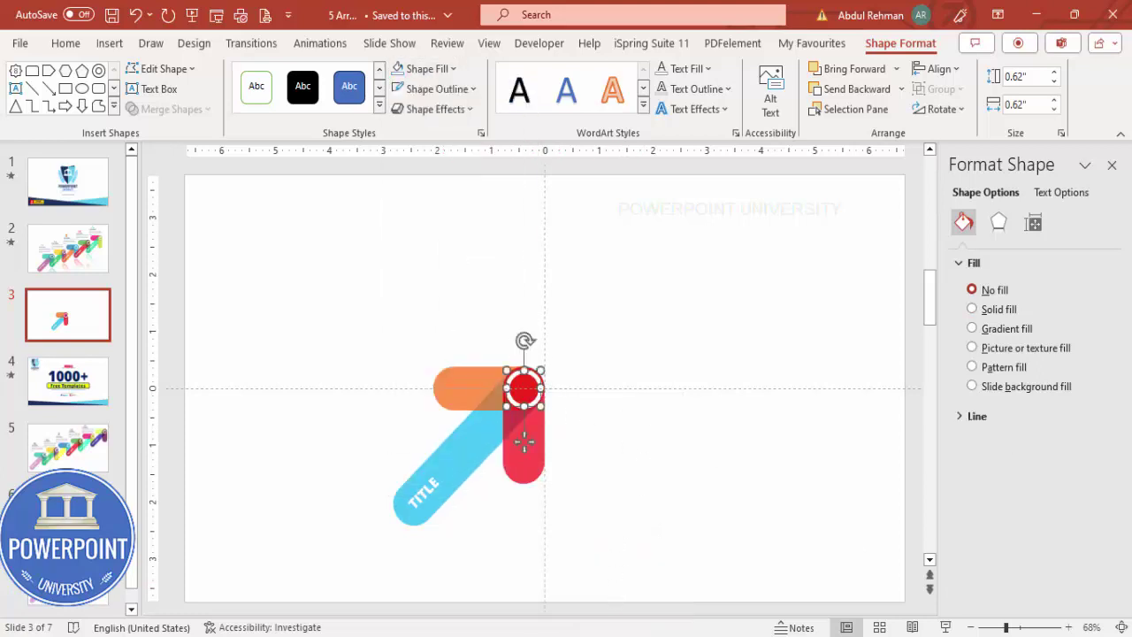
left_click(1045, 628)
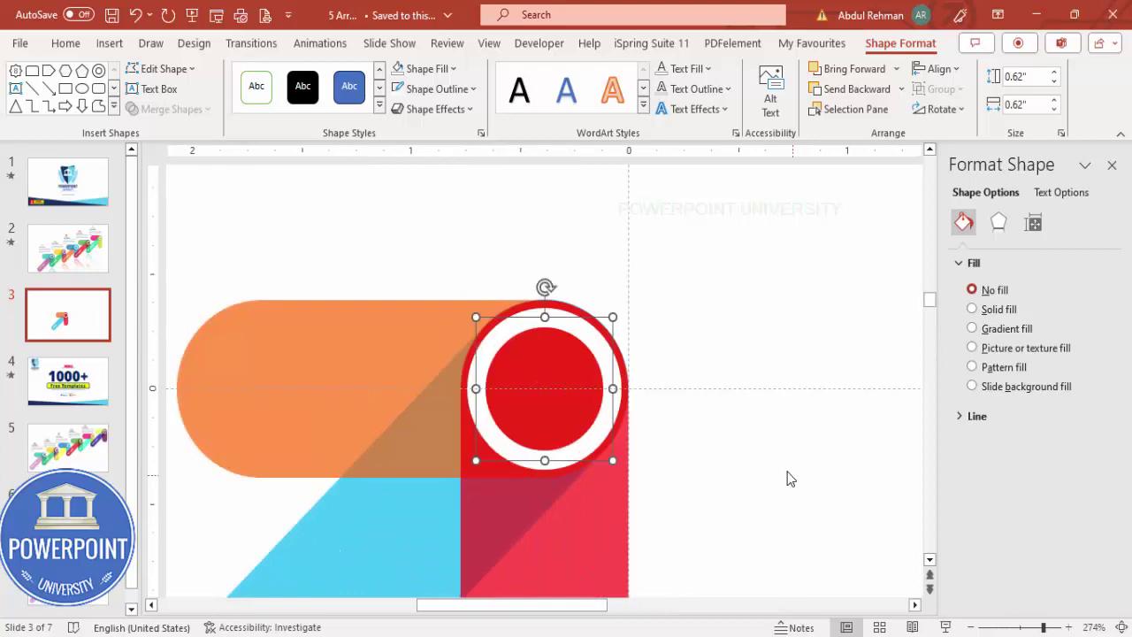
left_click(707, 391)
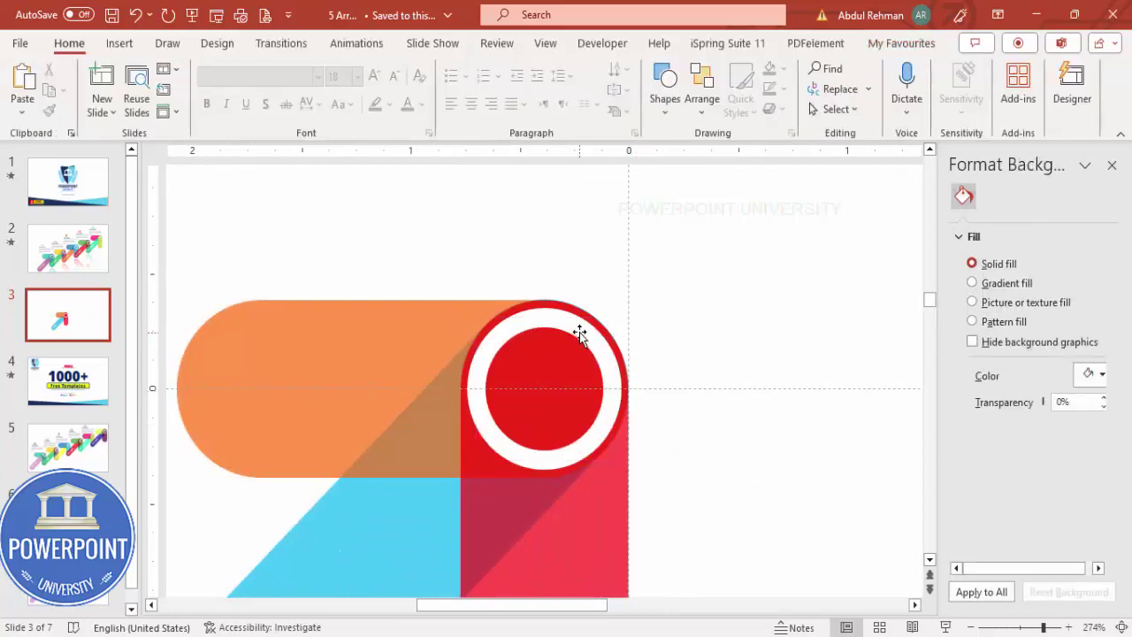
Step: Remove the outlines from the translucent diagonal bar and the orange bar
left_click(394, 527)
left_click(473, 88)
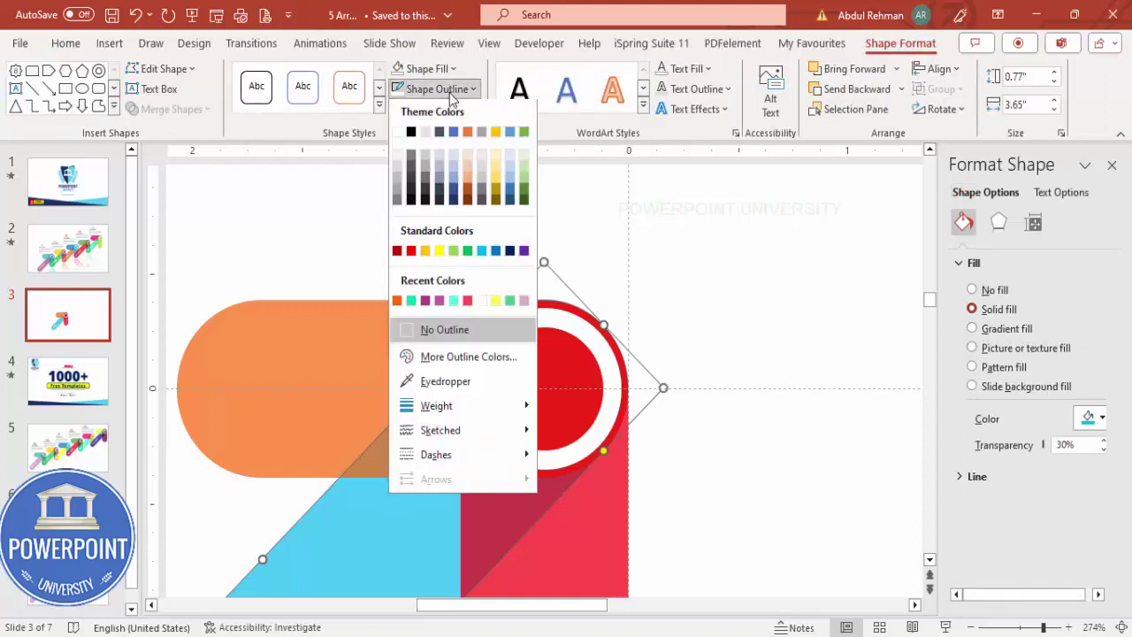
left_click(352, 329)
left_click(352, 329)
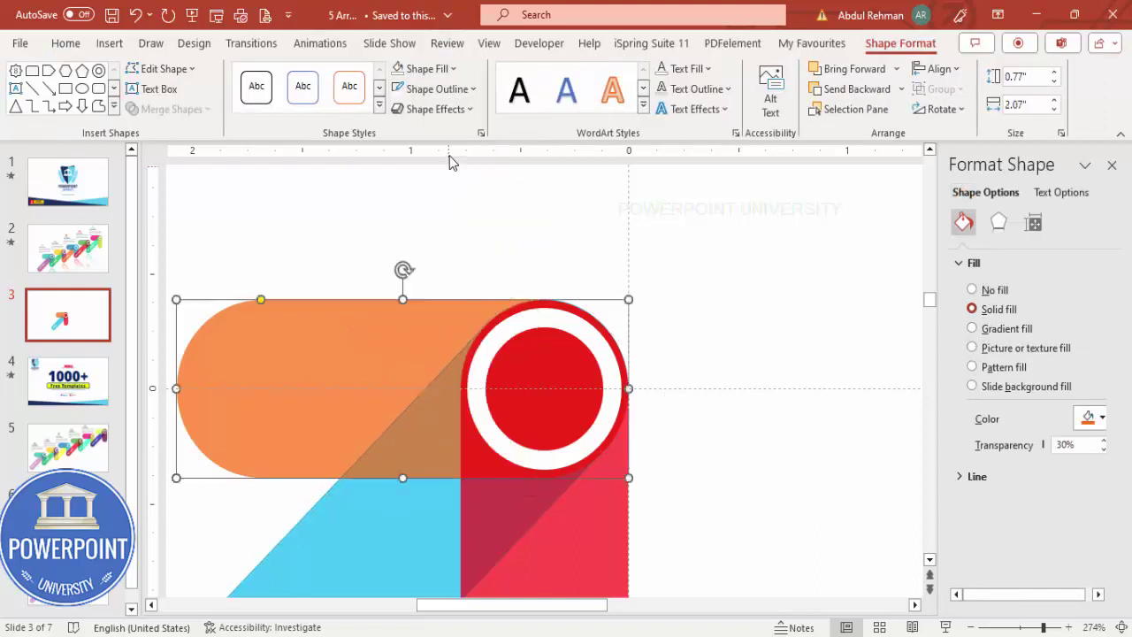
left_click(467, 89)
left_click(673, 269)
left_click(659, 312)
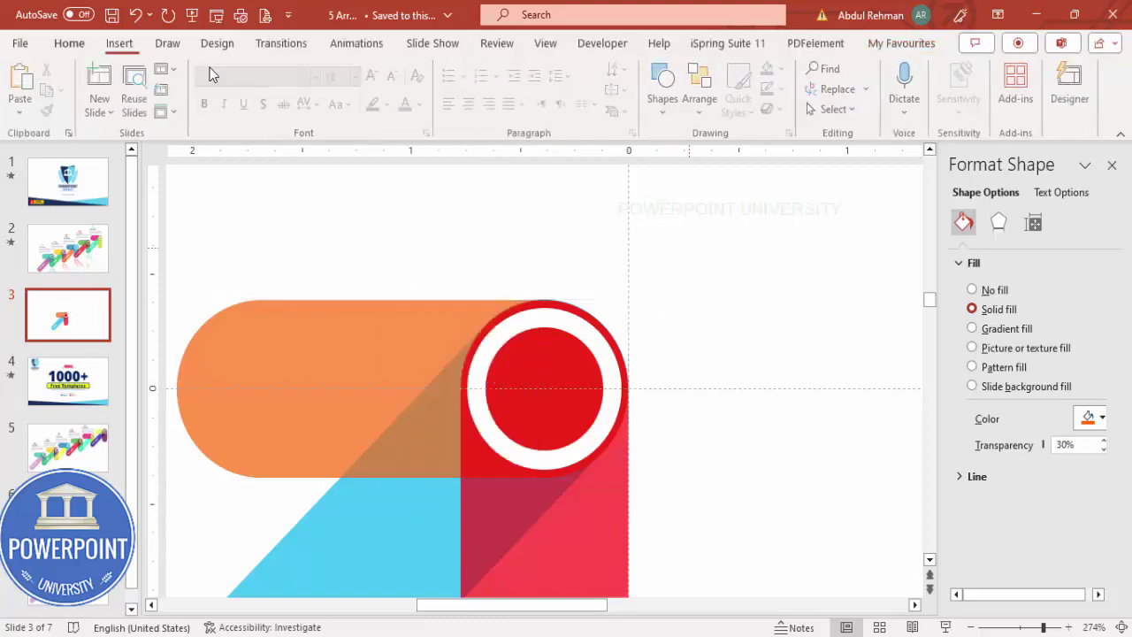
left_click(119, 42)
left_click(794, 88)
Step: Type '01' in a new text box and make it white Open Sans Extrabold
left_click_drag(655, 221, 730, 249)
type("01")
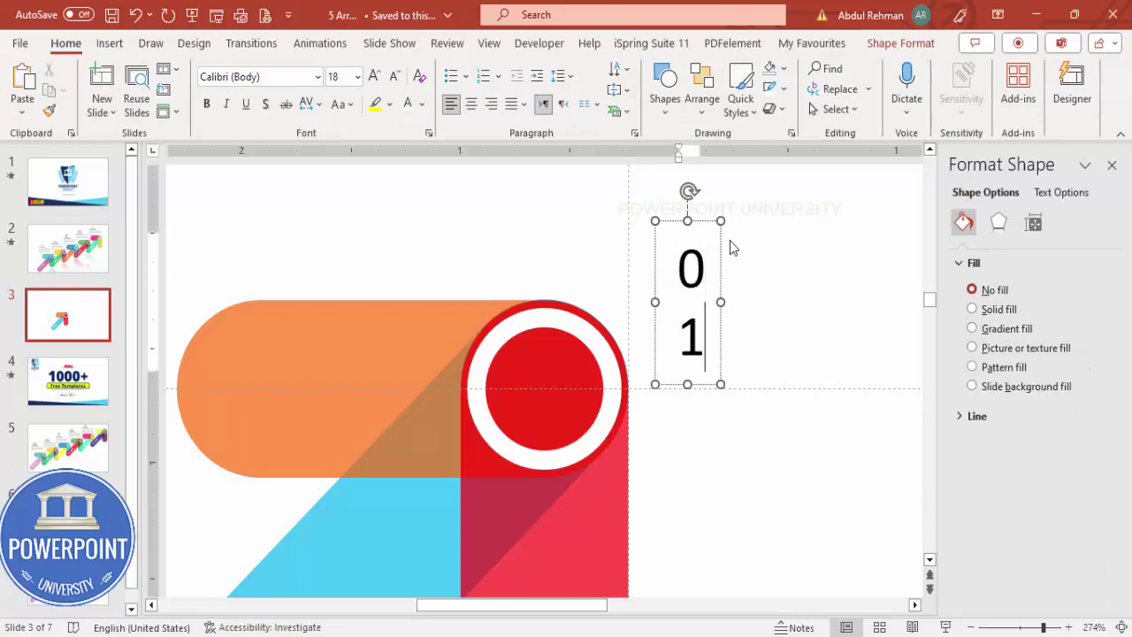
left_click_drag(720, 300, 761, 267)
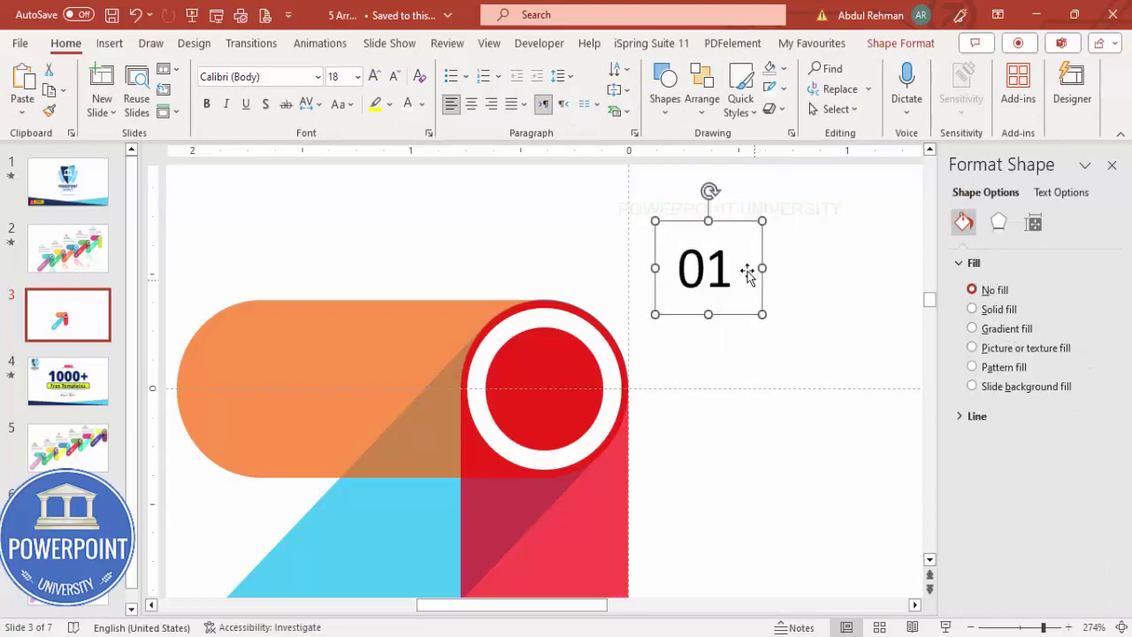
left_click(260, 79)
type("Open Sans Extrabold")
key("Return")
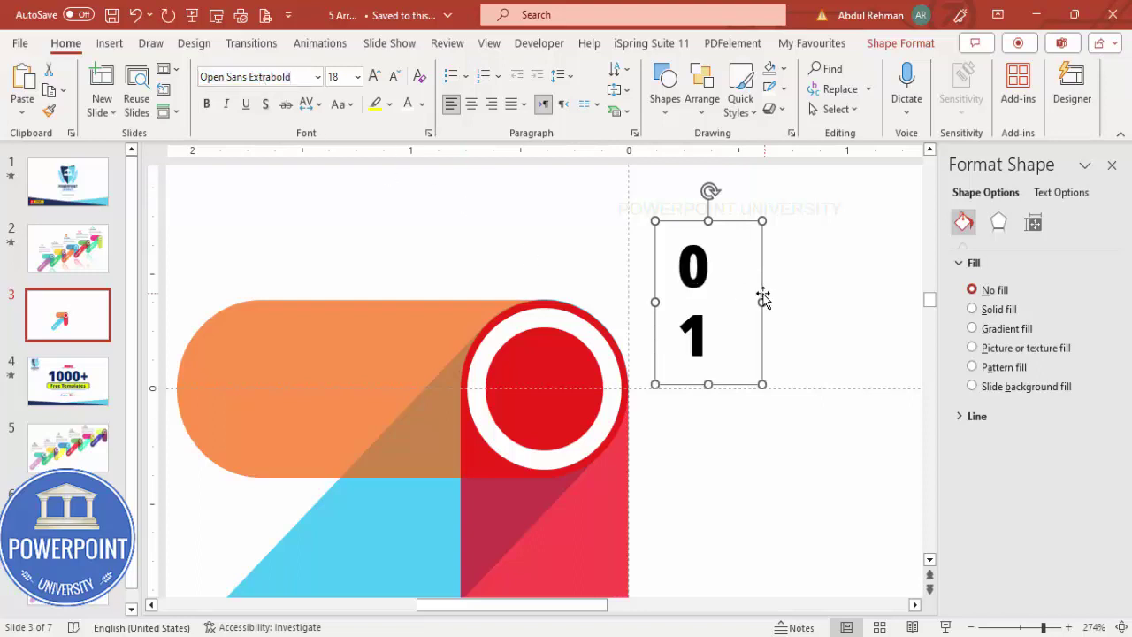
left_click_drag(761, 302, 791, 293)
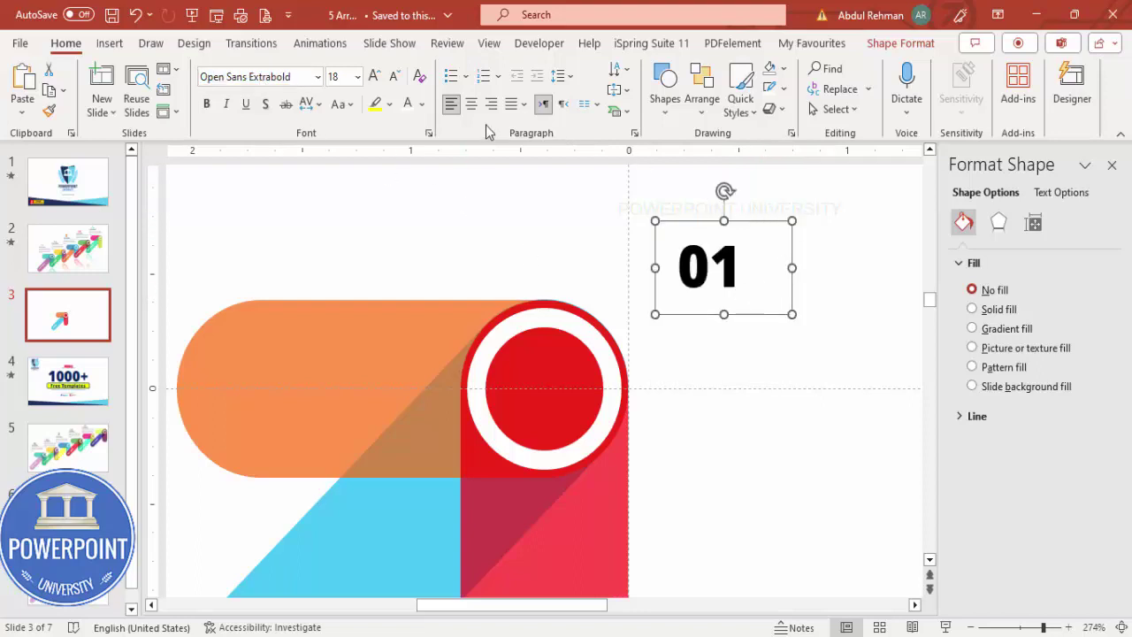
left_click(409, 103)
Step: Move the 01 label onto the red circle and select all the arrow pieces
left_click_drag(748, 222, 562, 350)
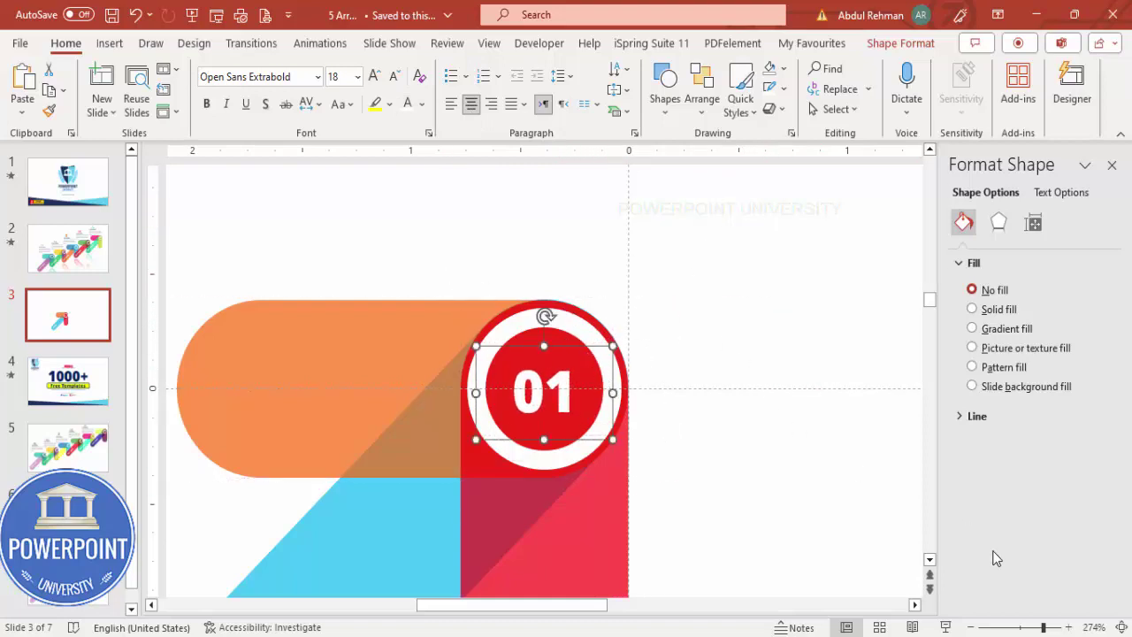
left_click(1121, 627)
left_click(305, 311)
left_click_drag(305, 311, 691, 586)
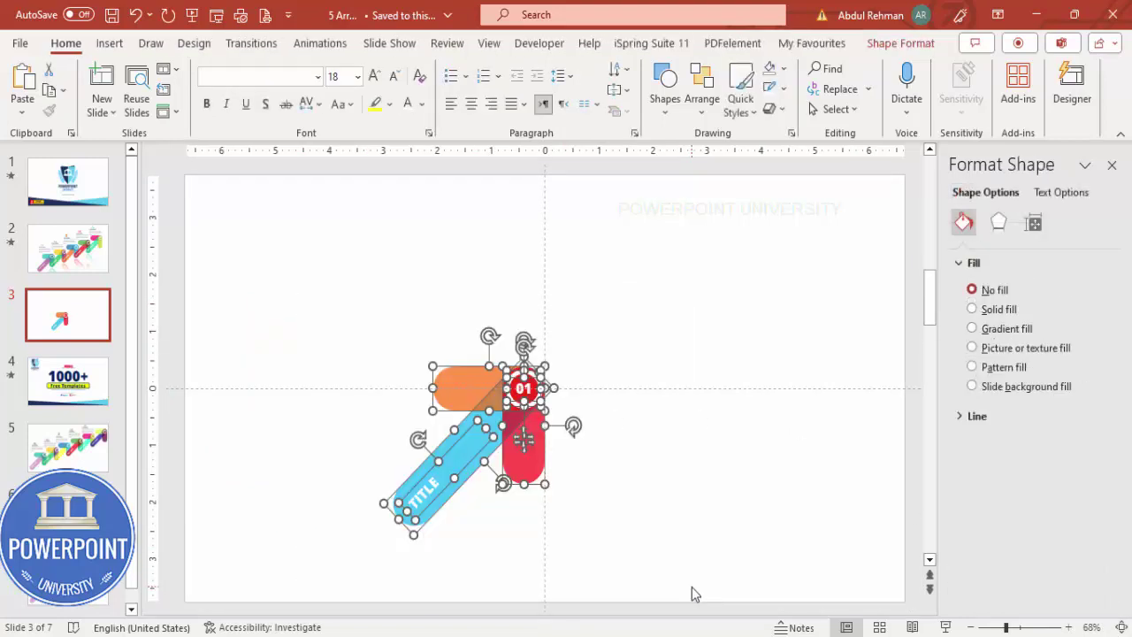
Step: Group the selected arrow pieces and nudge the group slightly left and down
key("ctrl+g")
left_click_drag(494, 453, 528, 462)
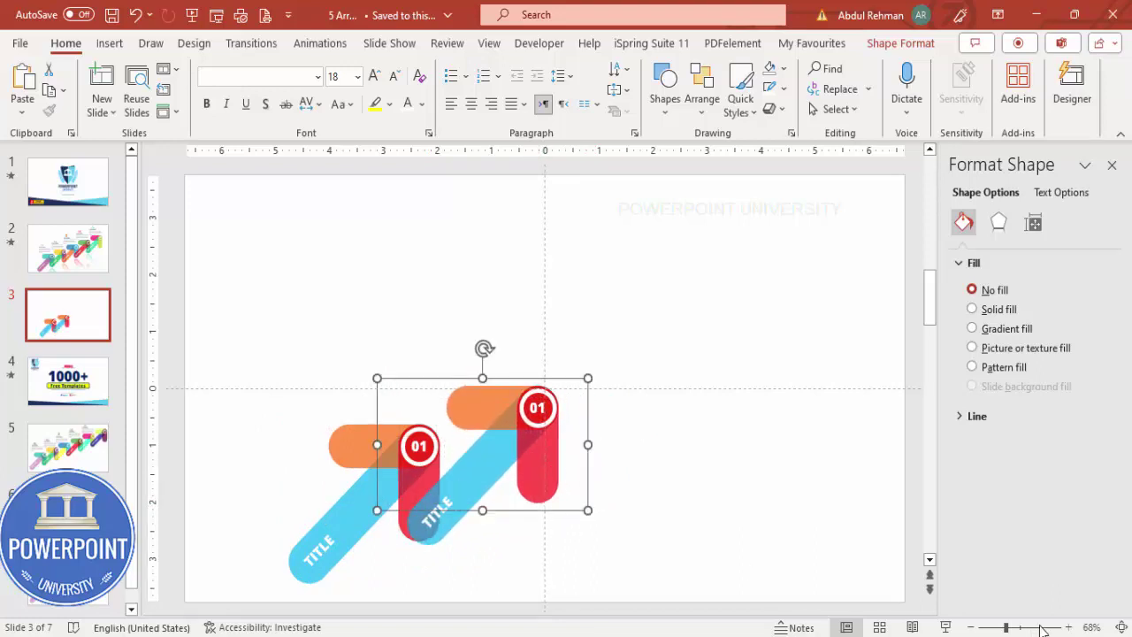
scroll(386, 530, "up", 5)
scroll(398, 535, "down", 3)
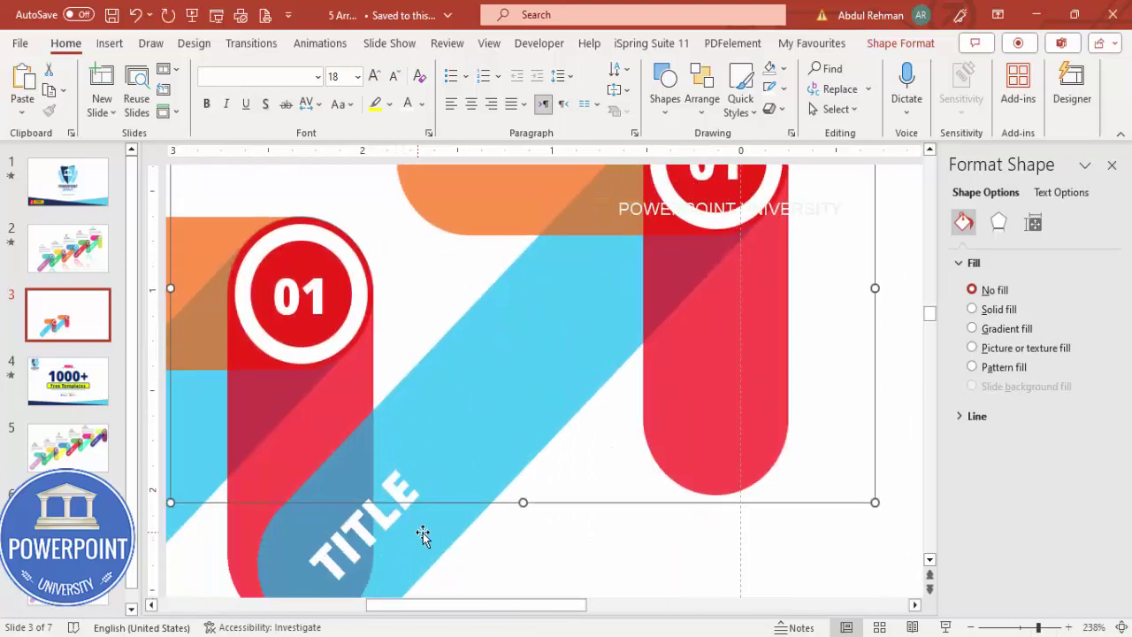
scroll(424, 532, "down", 1)
left_click_drag(436, 526, 405, 519)
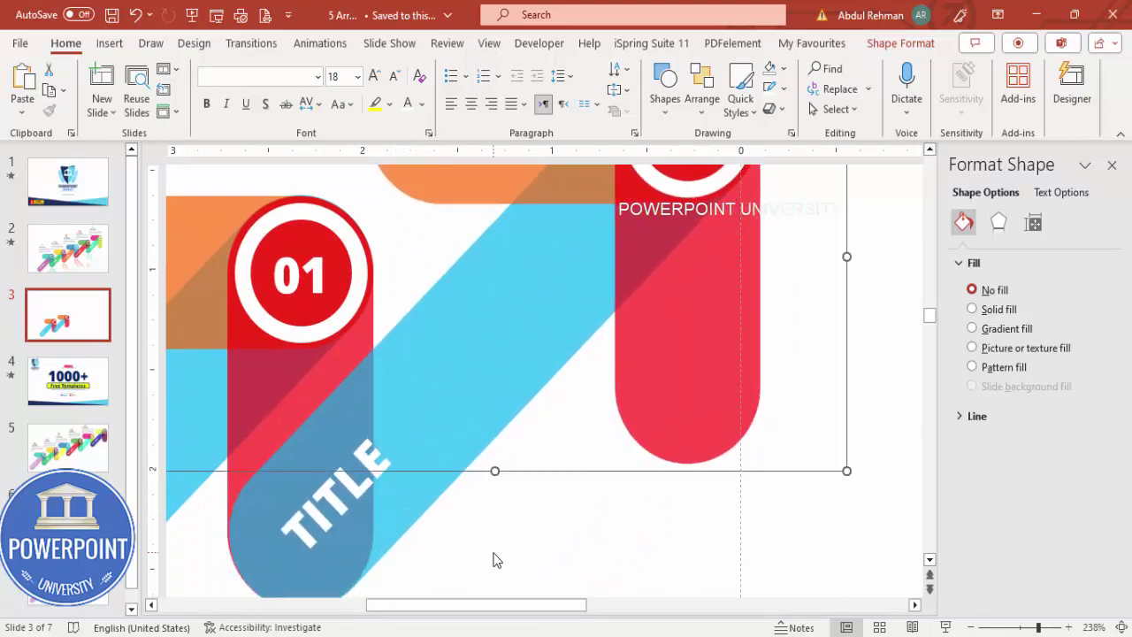
Step: Undo the misplaced copy, then duplicate the arrow group into offset copies stepping diagonally up-right
scroll(491, 550, "down", 1)
key("ctrl+z")
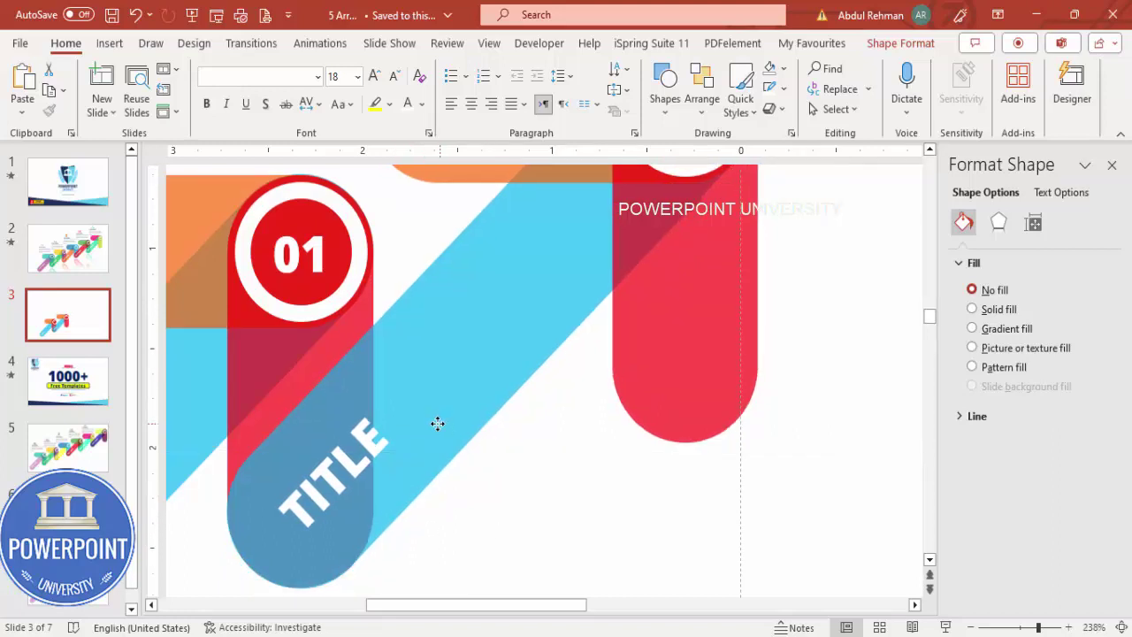
left_click(457, 429)
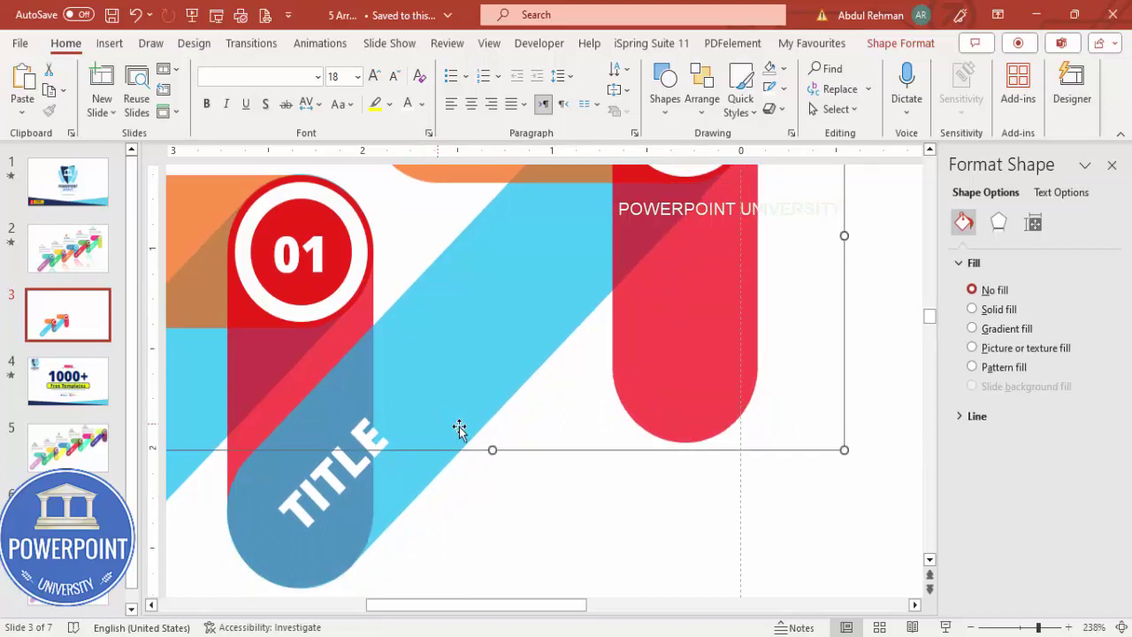
left_click(1121, 627)
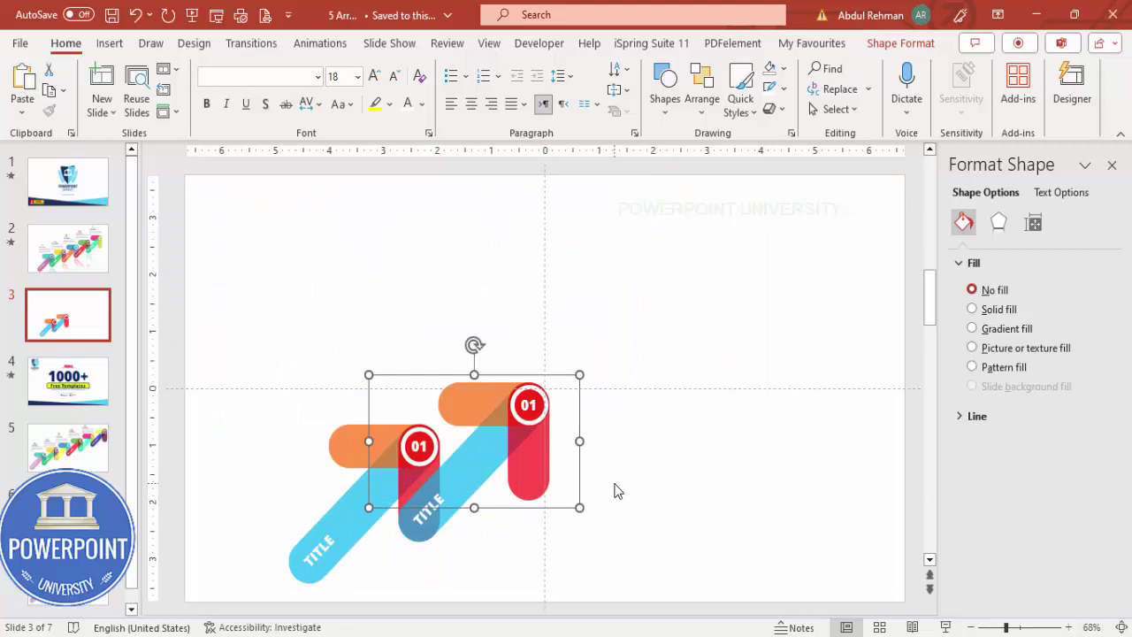
key("ctrl+d")
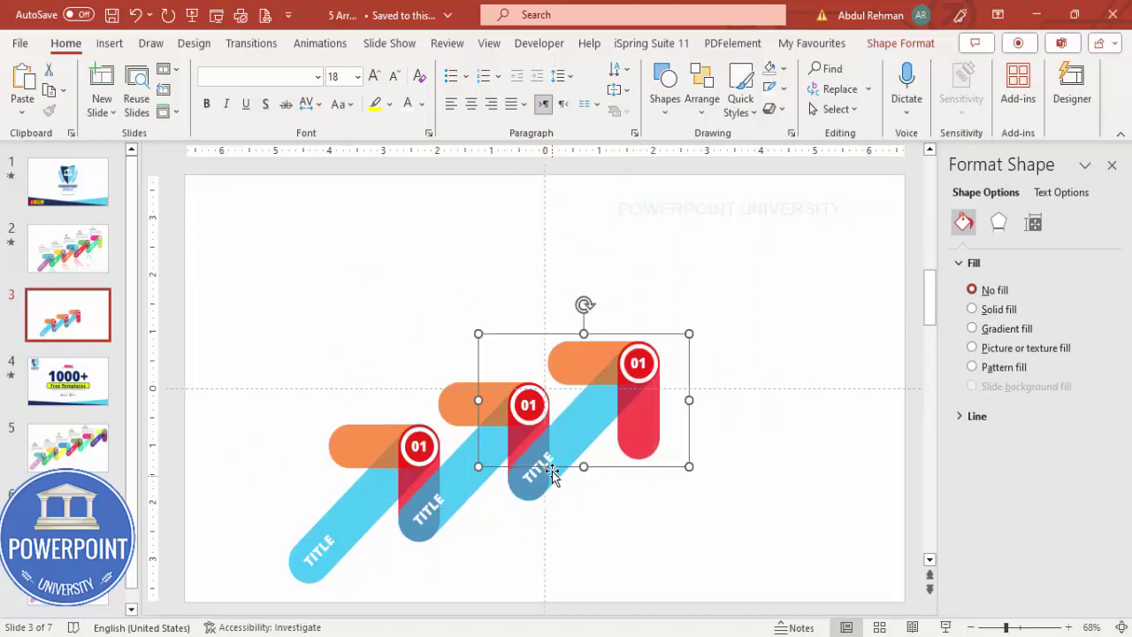
key("ctrl+d")
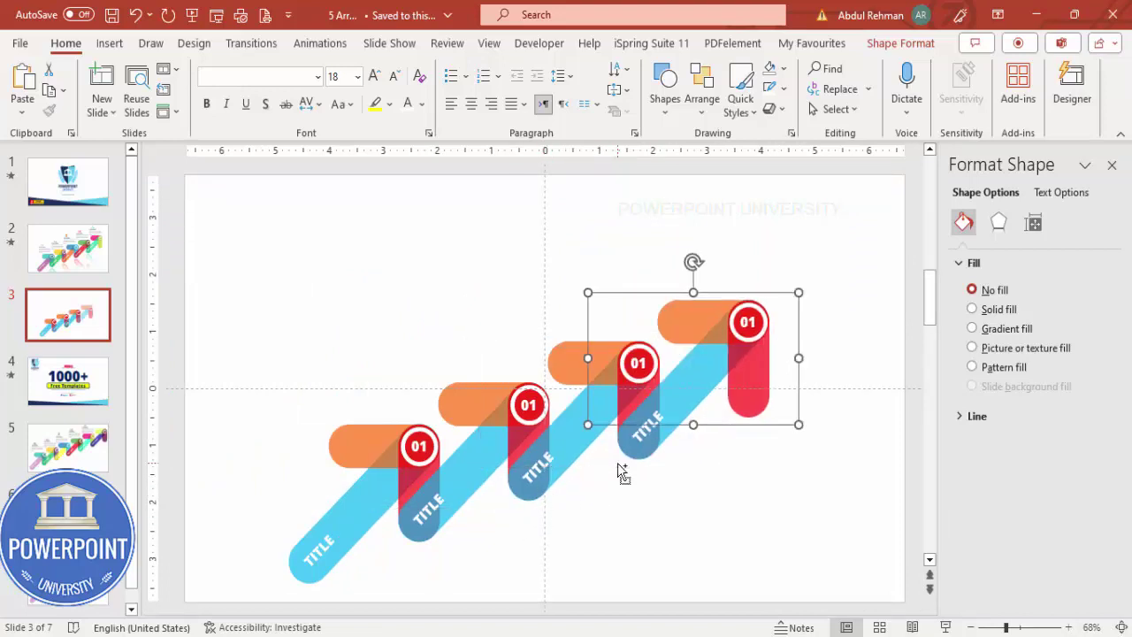
key("ctrl+d")
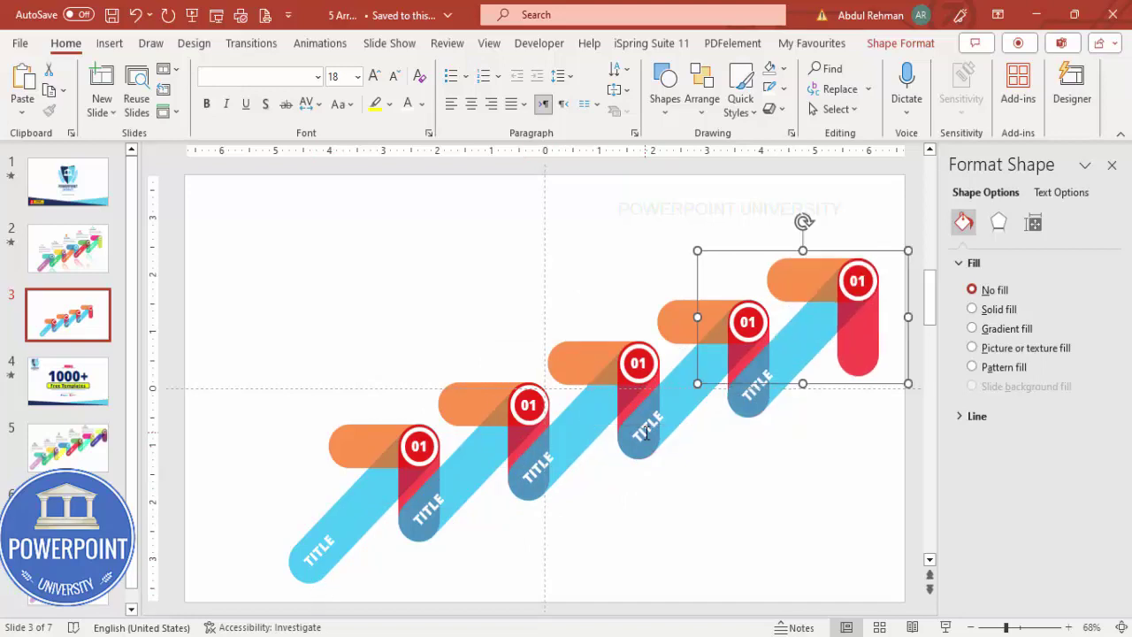
left_click(699, 522)
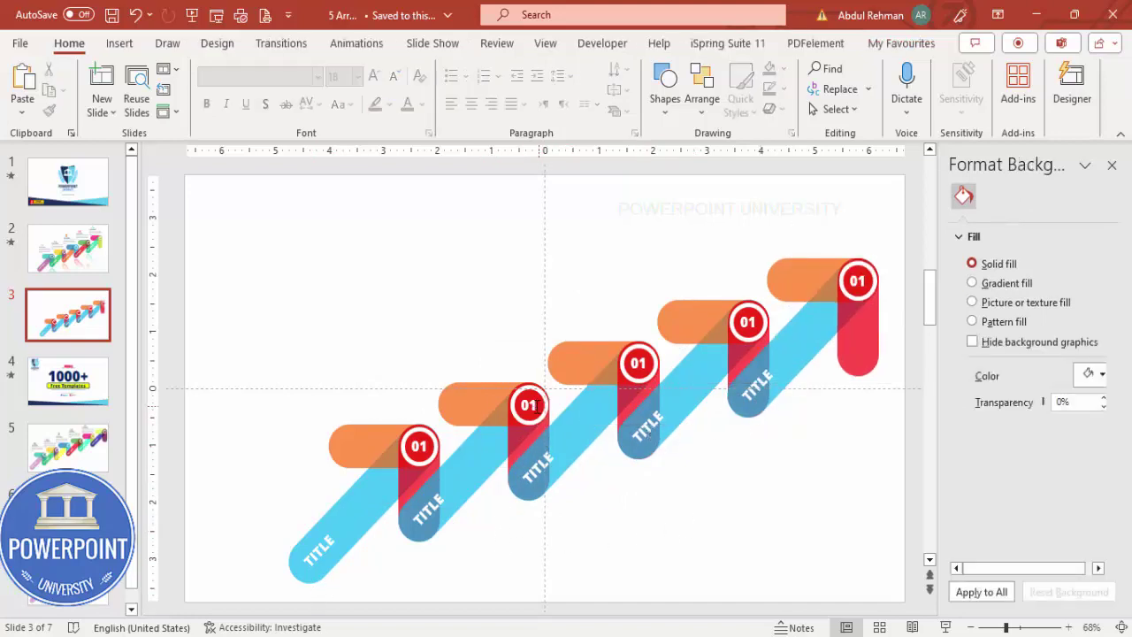
Step: Retype the copied arrows' circle numbers as 02, 03, 04 and 05, up to the top-right arrow
double_click(541, 407)
type("02")
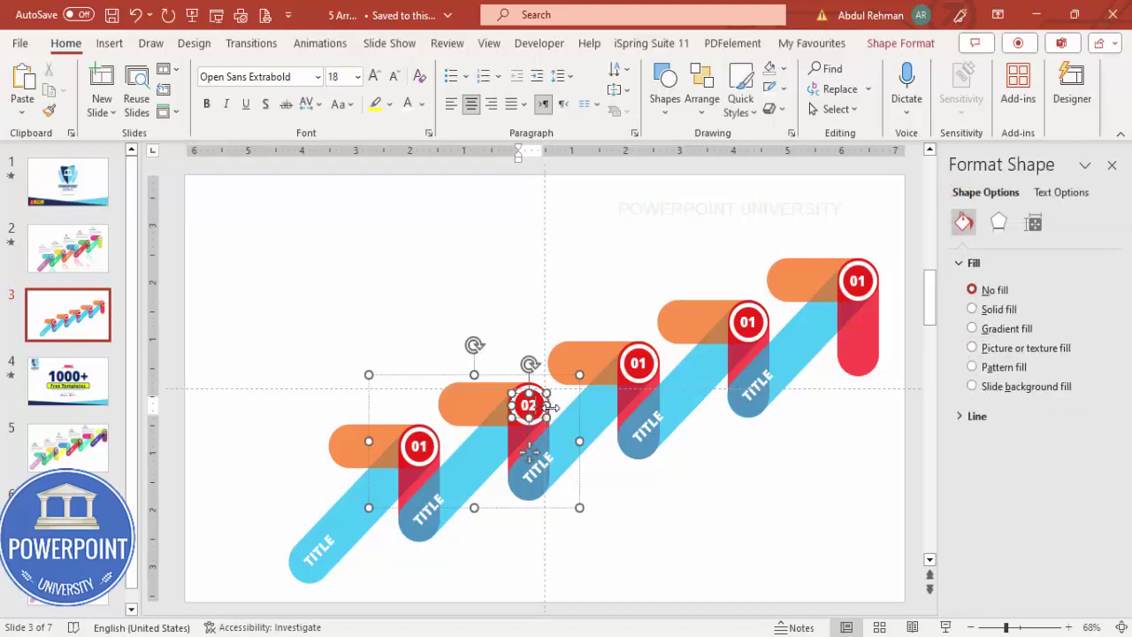
double_click(648, 365)
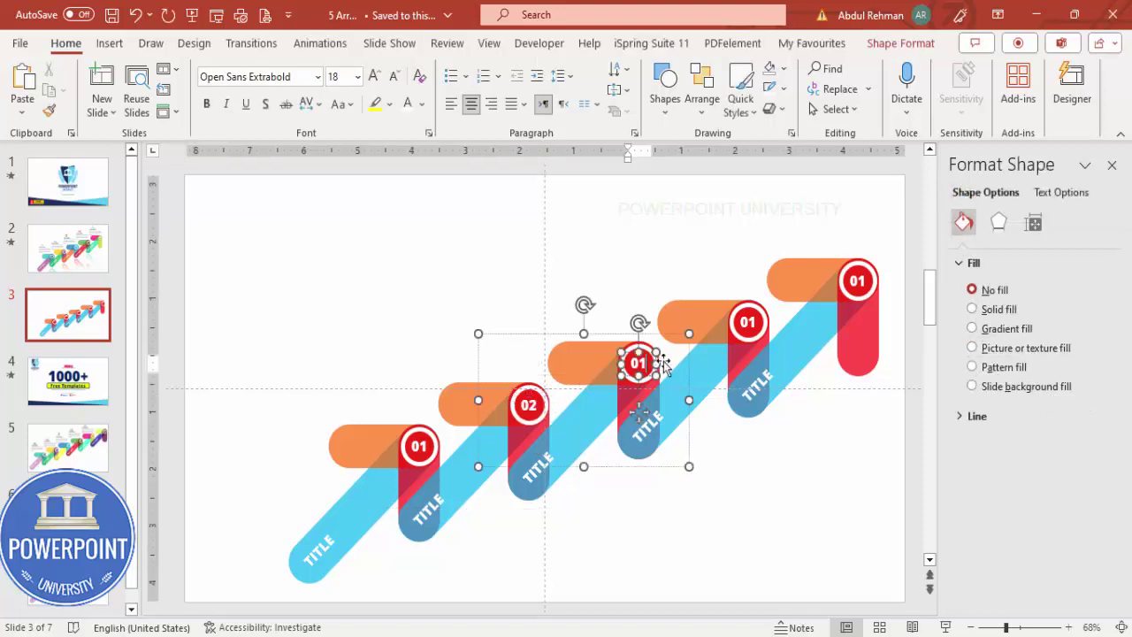
double_click(748, 321)
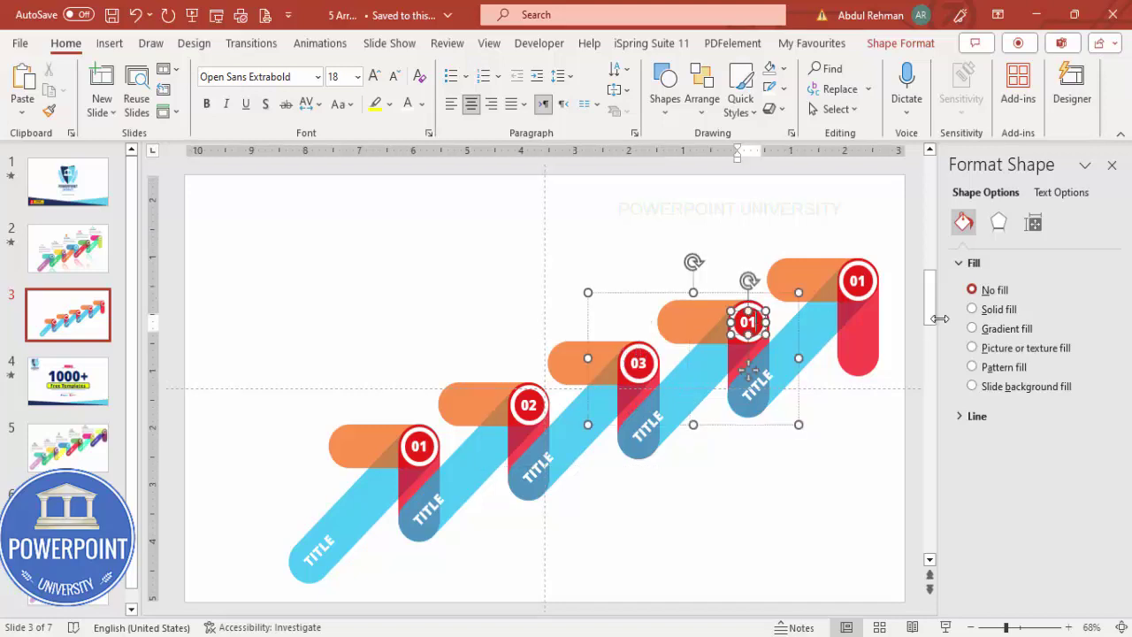
double_click(858, 278)
type("05")
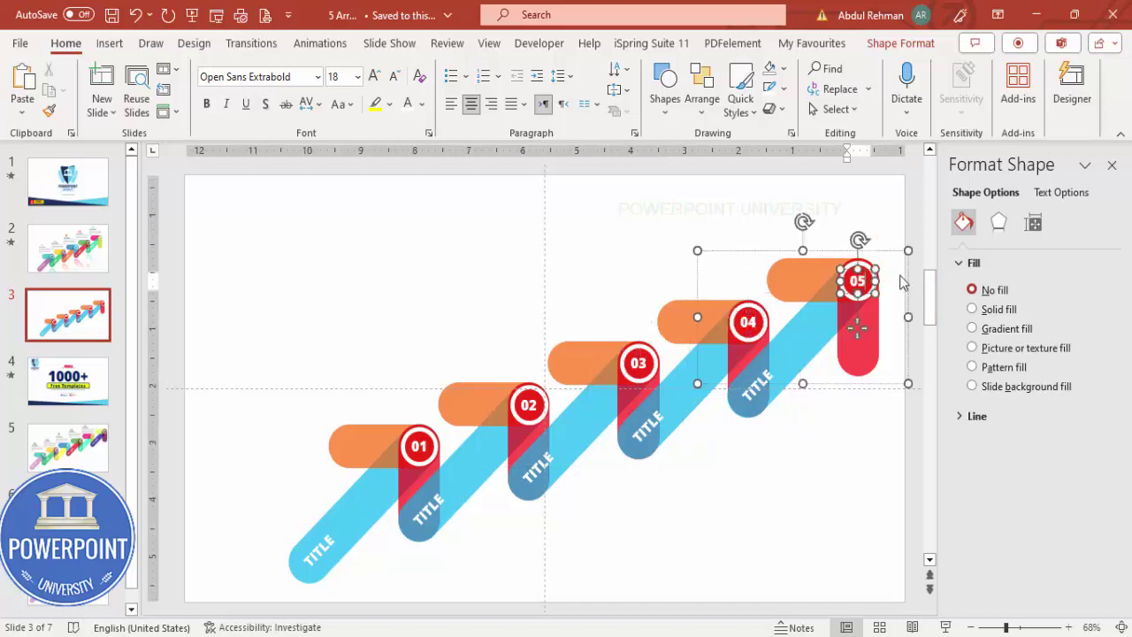
left_click(619, 244)
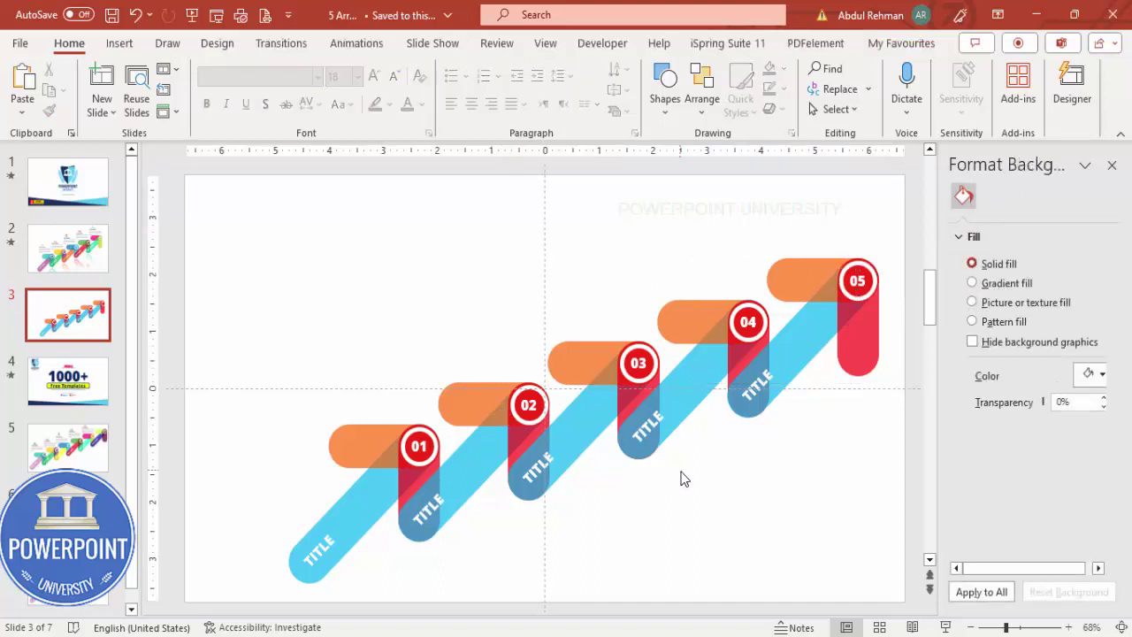